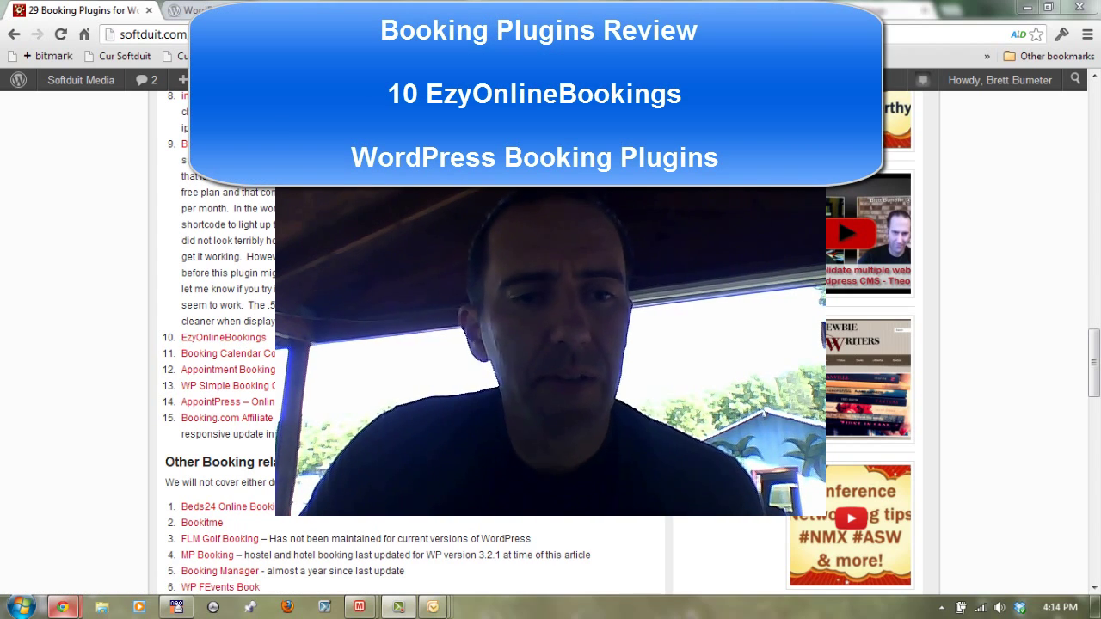
Step: Follow the EzyOnlineBookings link in the Softduit post's numbered booking plugin list
left_click(209, 345)
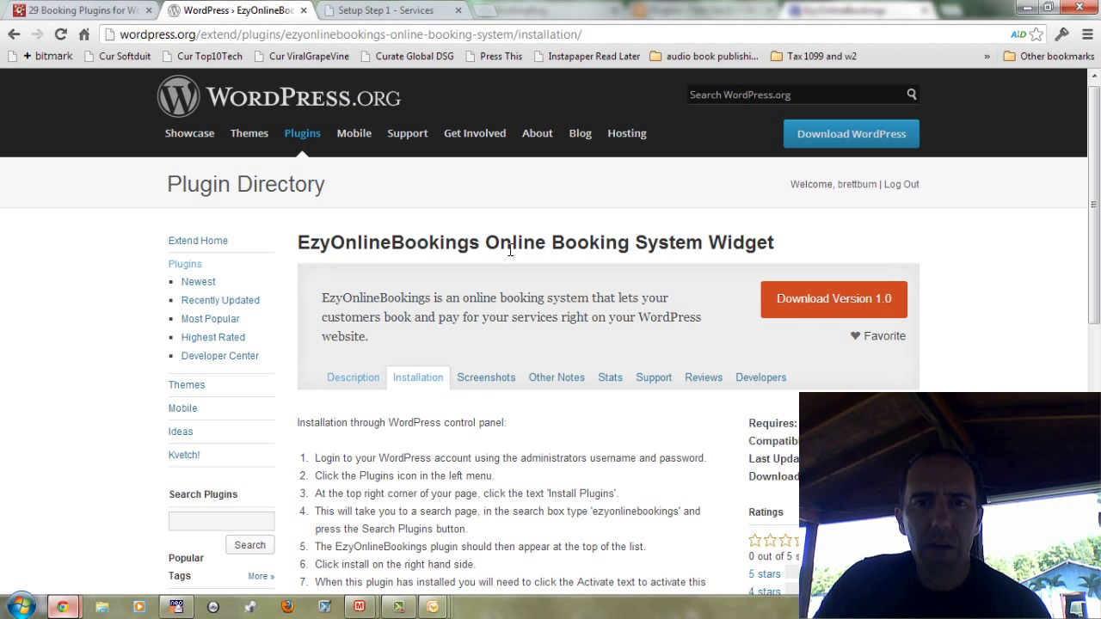
Step: Highlight the plugin title, the seven installation steps and the sidebar widget Customer ID note
left_click_drag(500, 244, 808, 250)
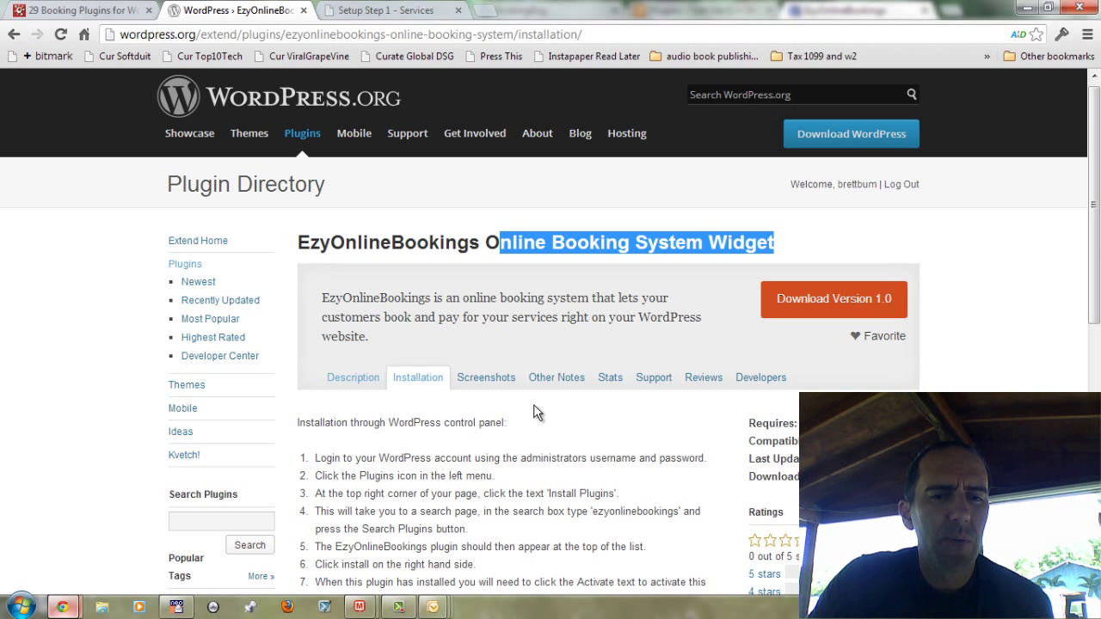
scroll(533, 413, "down", 1)
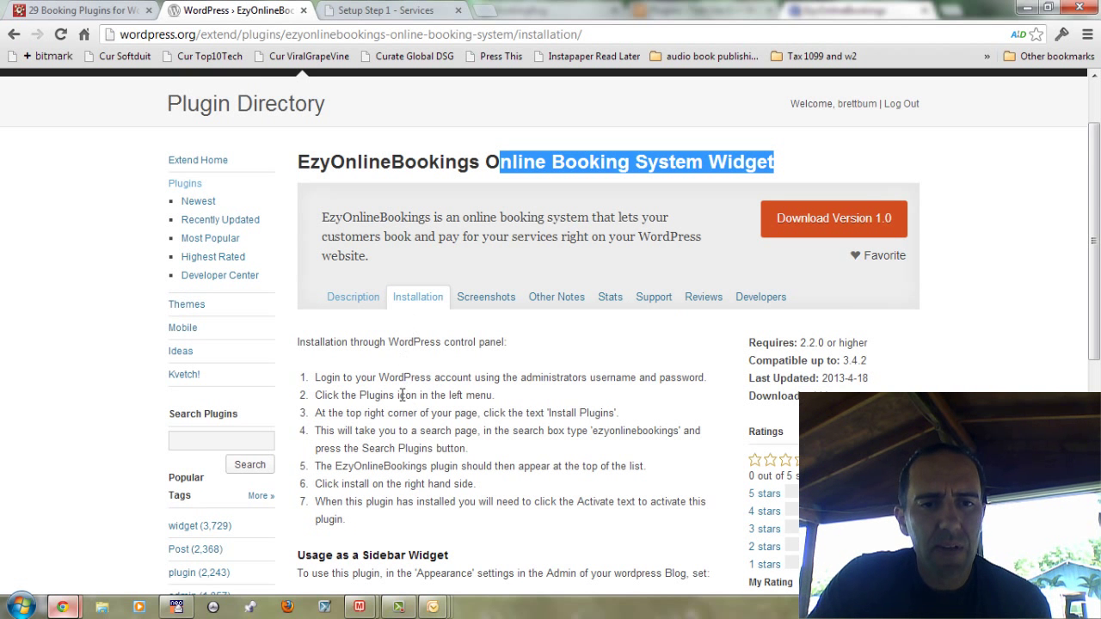
scroll(453, 394, "down", 2)
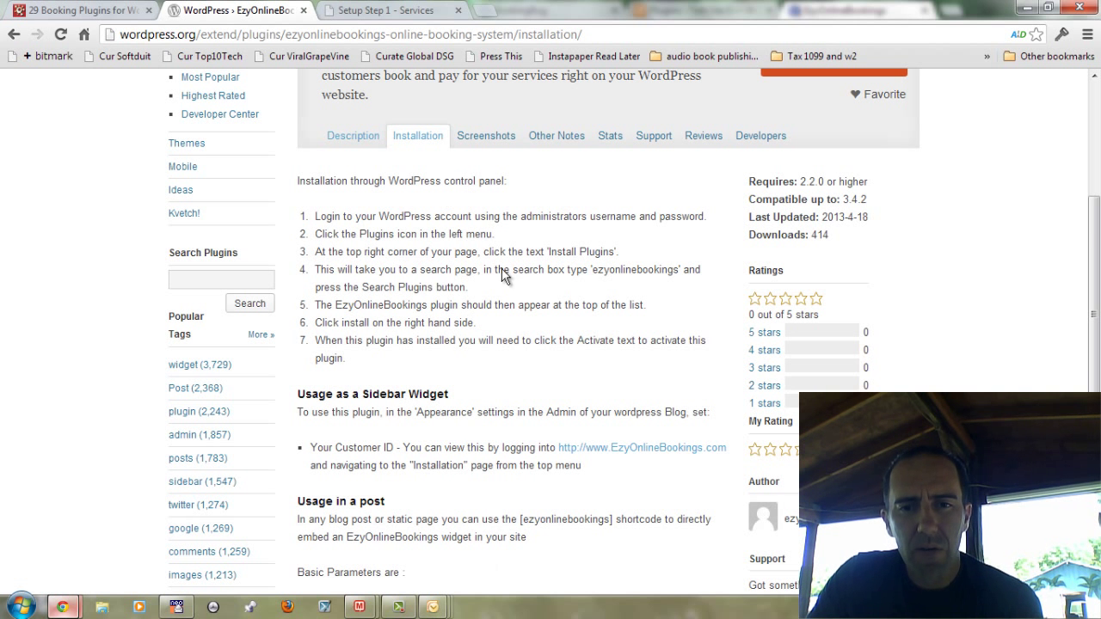
left_click_drag(414, 361, 346, 216)
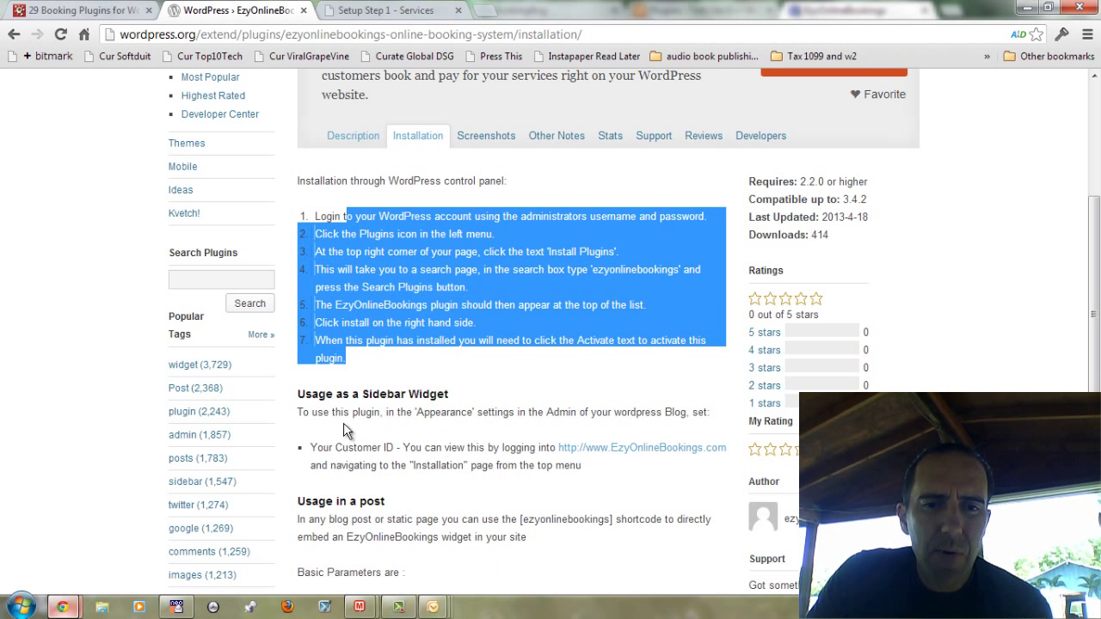
left_click_drag(342, 412, 358, 412)
left_click_drag(453, 433, 451, 447)
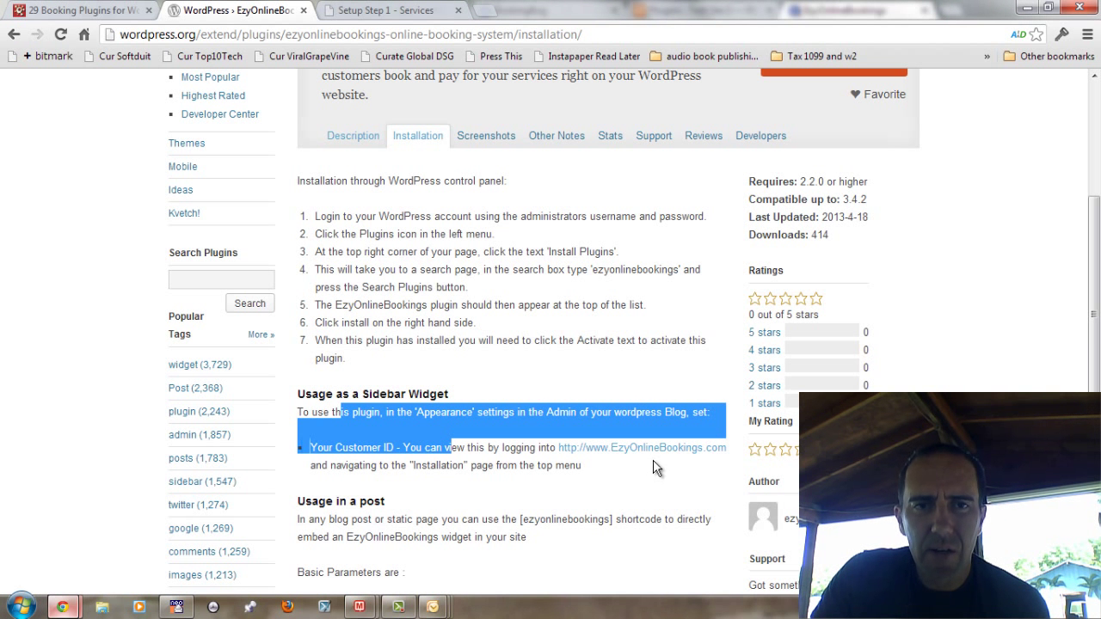
Step: Add a Google Hangouts Public Chat service described as 'Wordpress consulting' priced at 40
left_click(440, 9)
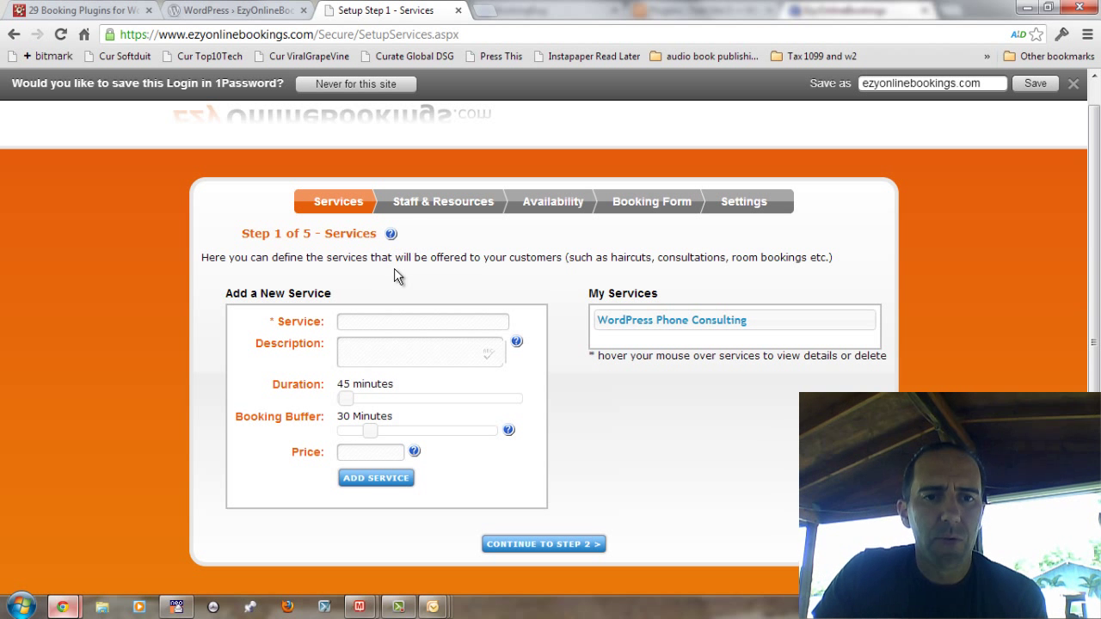
left_click(421, 321)
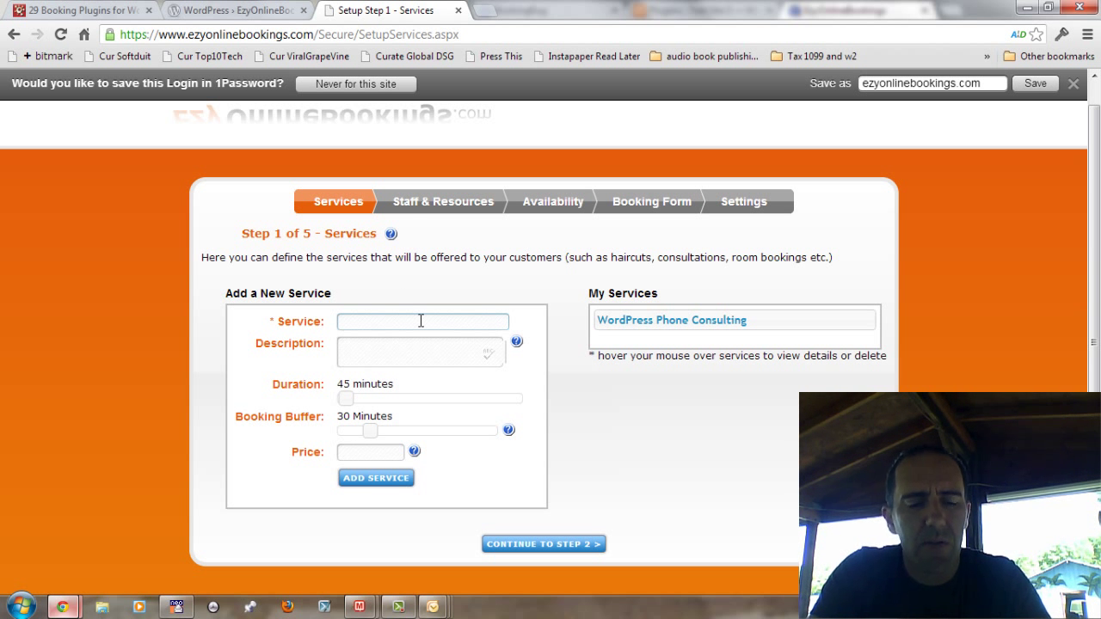
type("Google ")
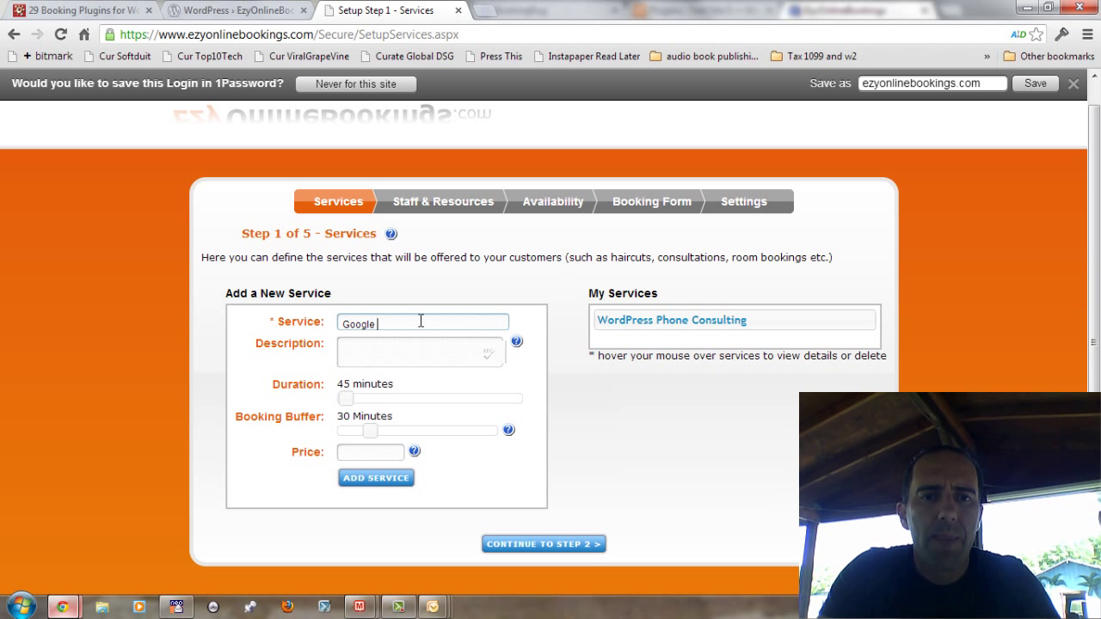
type("Hangouts Public Chat")
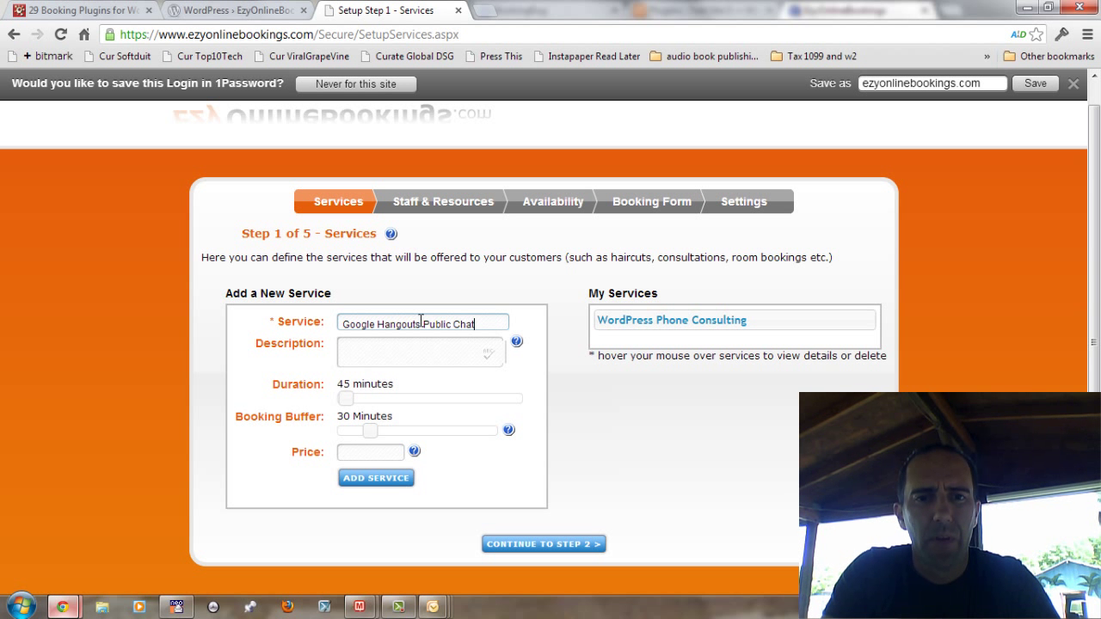
key("Tab")
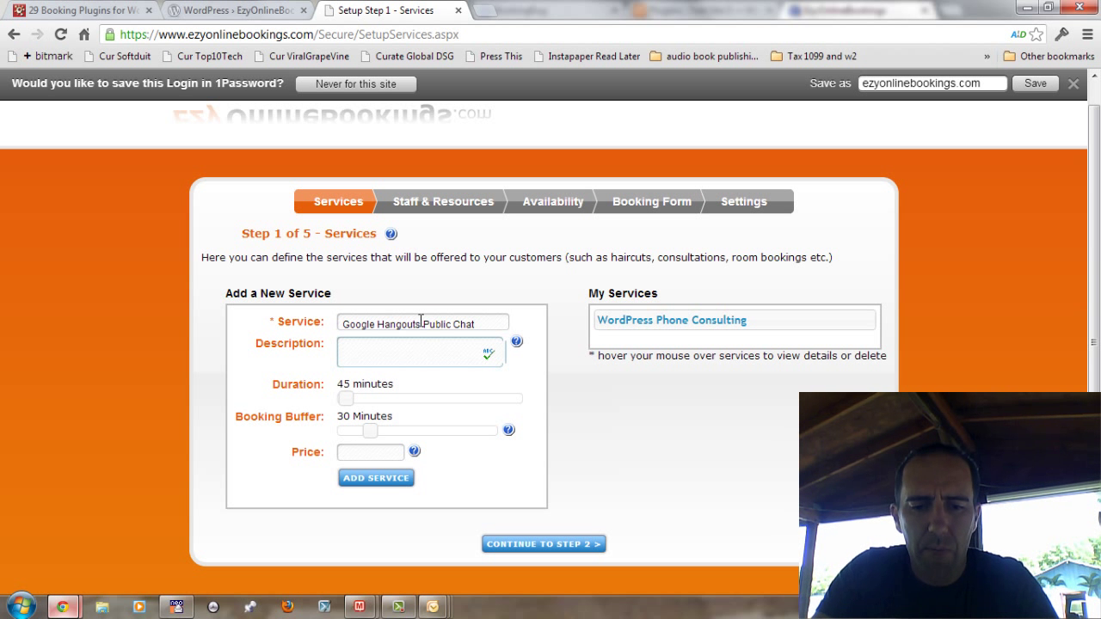
type("Wordpres")
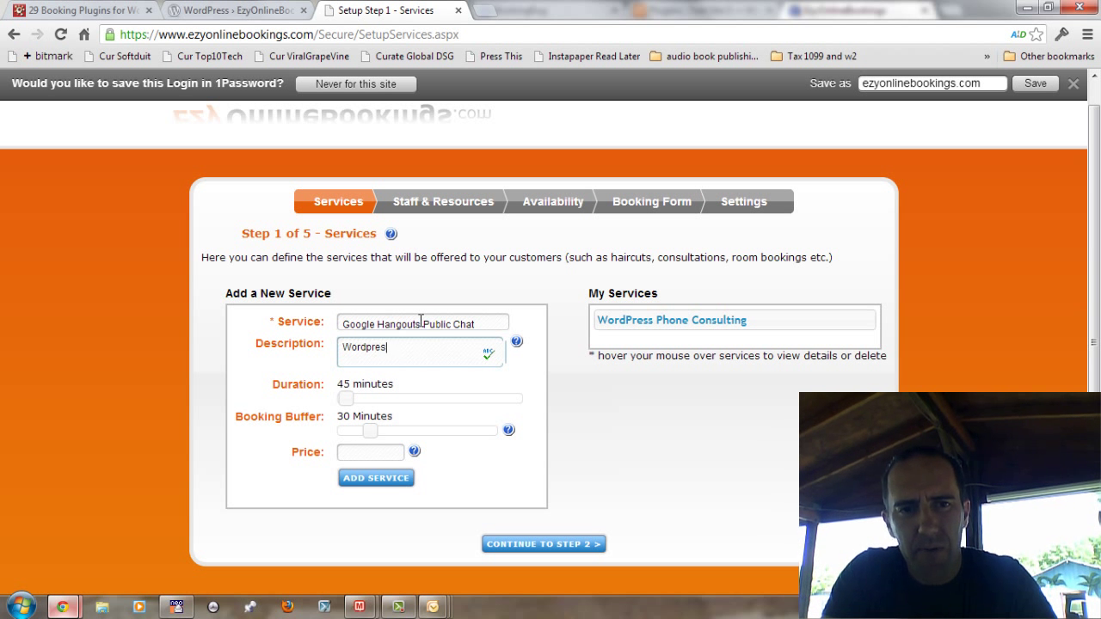
type("s ")
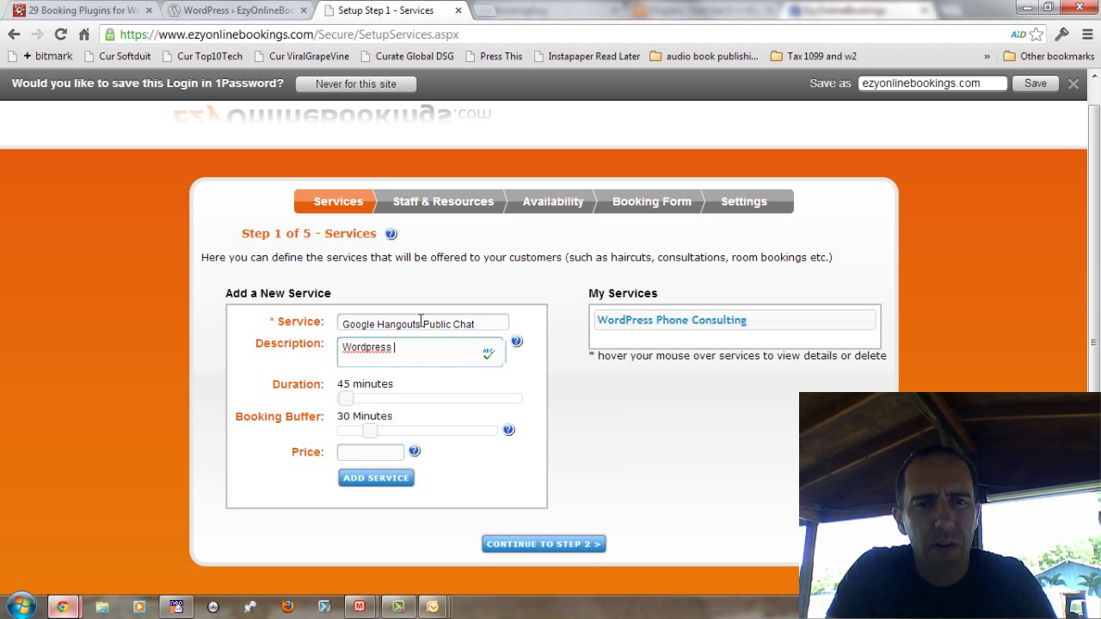
type("consulting")
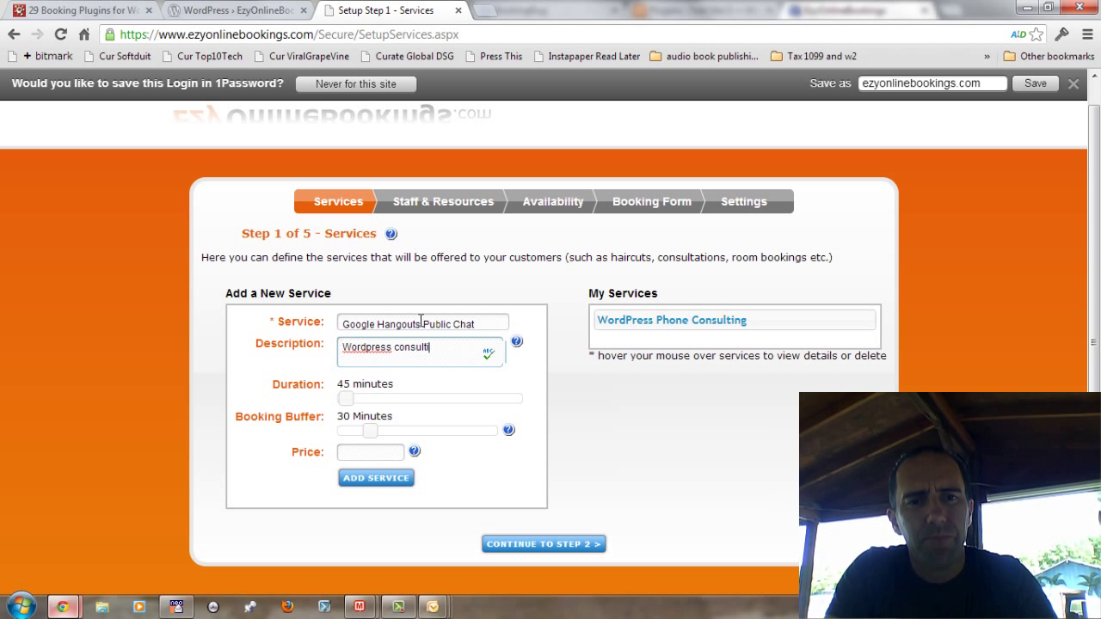
key("Tab")
left_click(373, 450)
type("40")
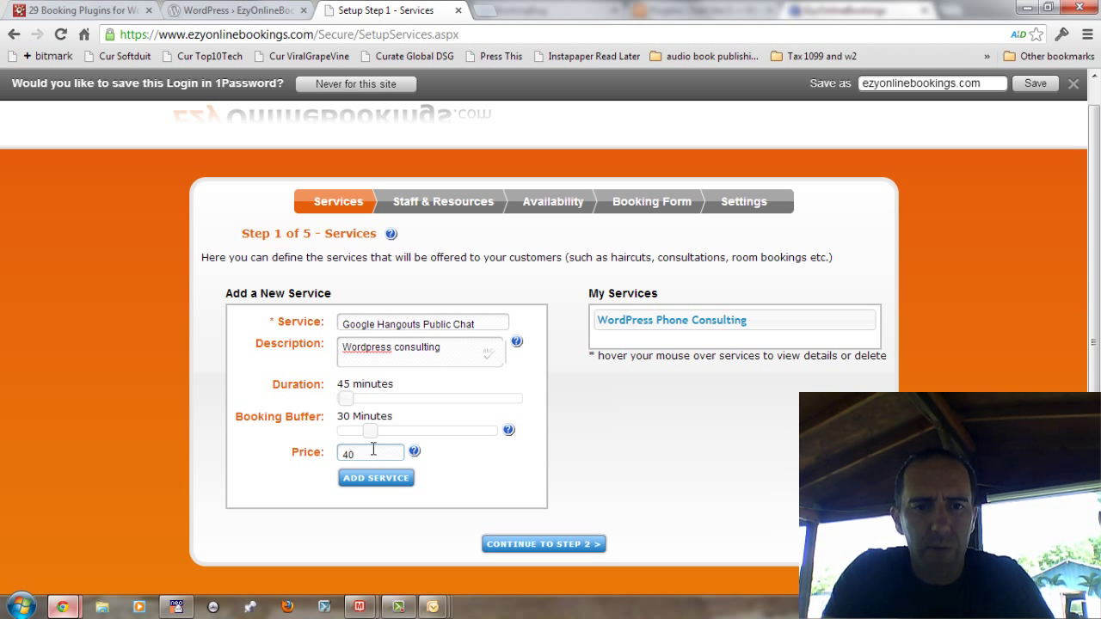
left_click(376, 479)
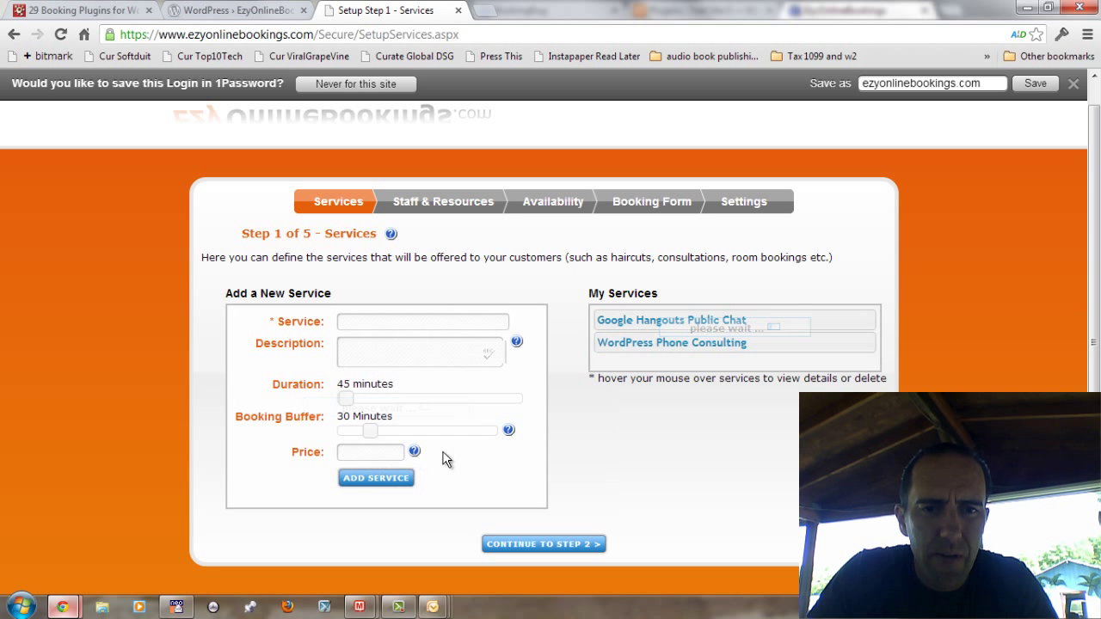
Step: Inspect the WordPress Phone Consulting service and try the duration and buffer time sliders
mouse_move(718, 326)
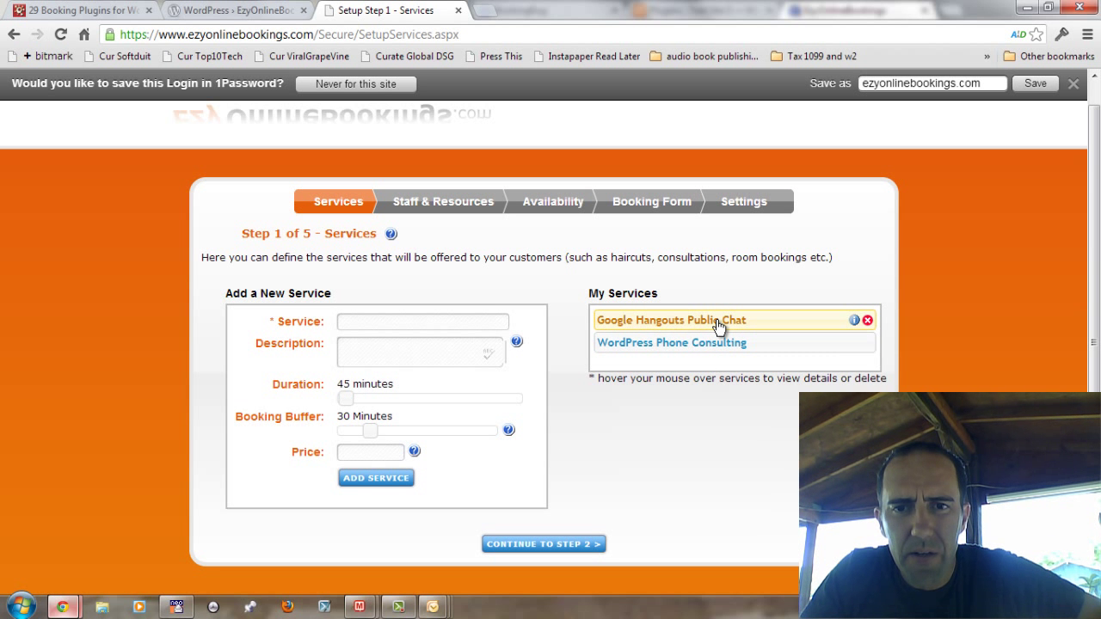
double_click(724, 345)
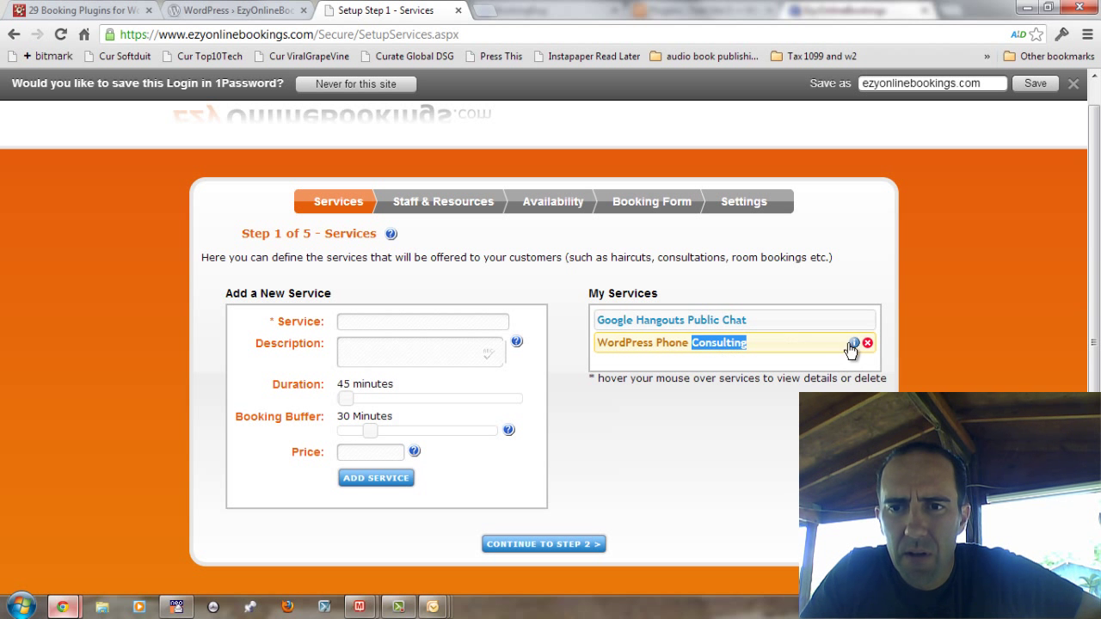
mouse_move(855, 347)
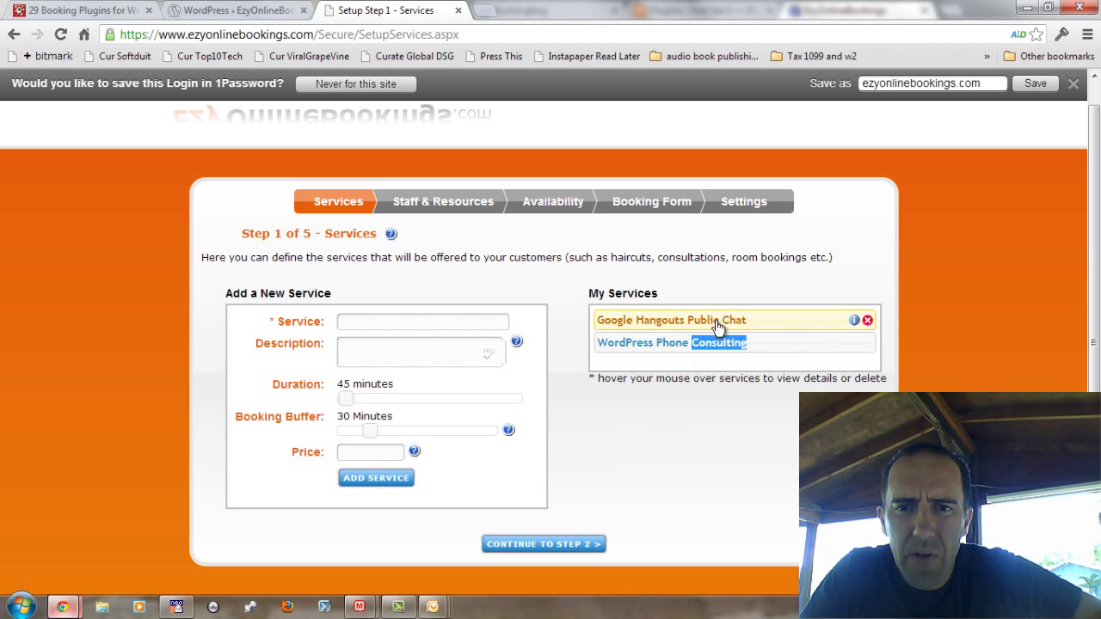
left_click_drag(346, 398, 376, 399)
left_click(360, 431)
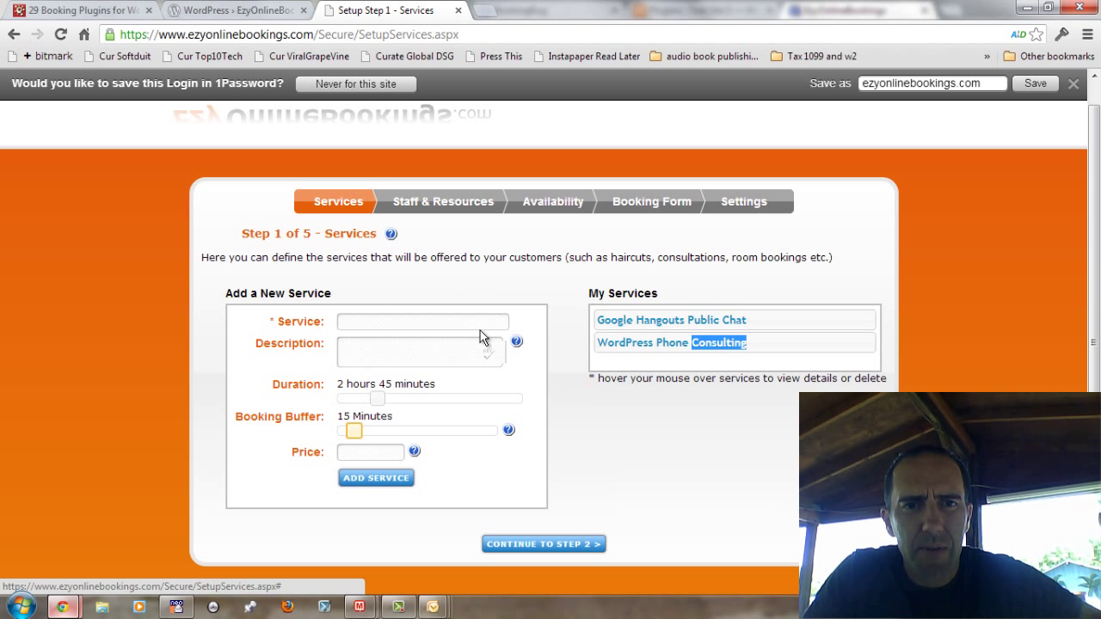
Step: Add a staff member described as 'WordPress Web Developer' who offers all services
left_click(580, 546)
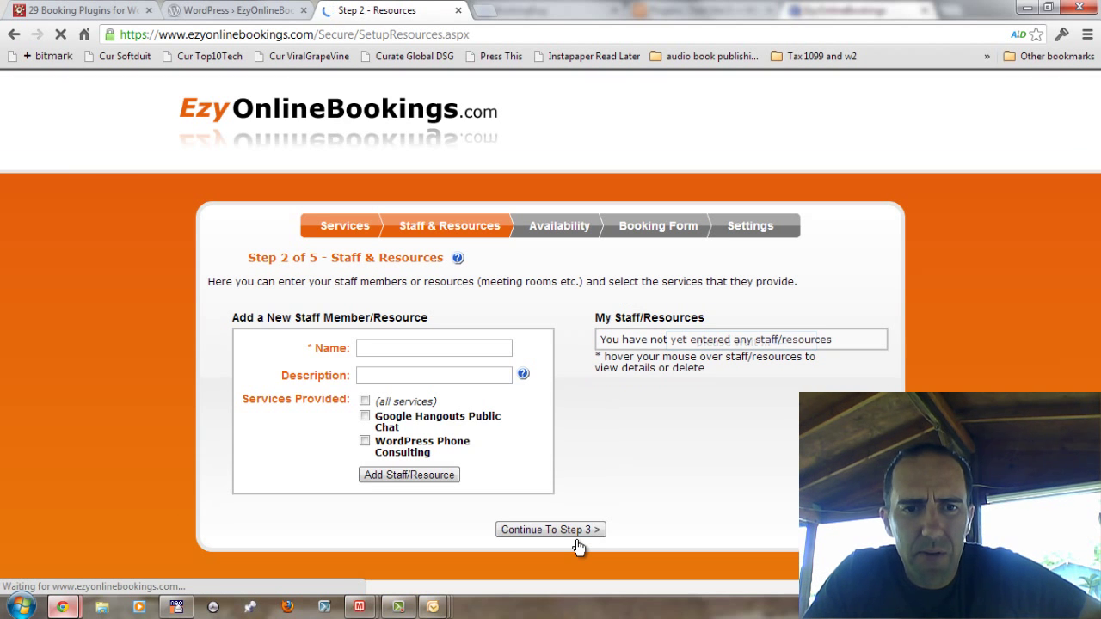
left_click(424, 344)
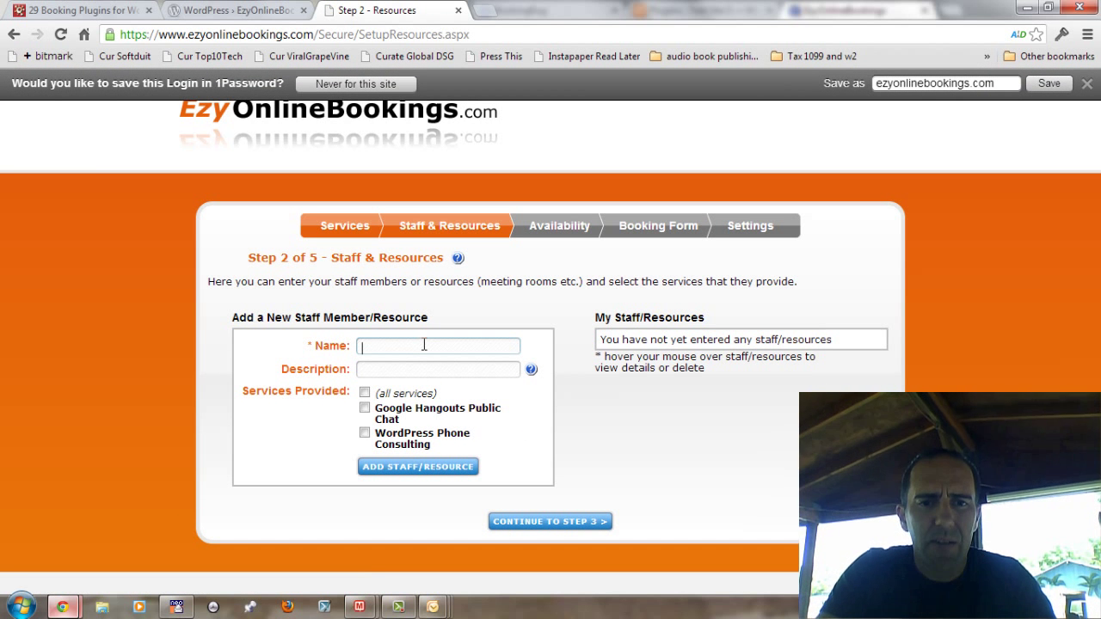
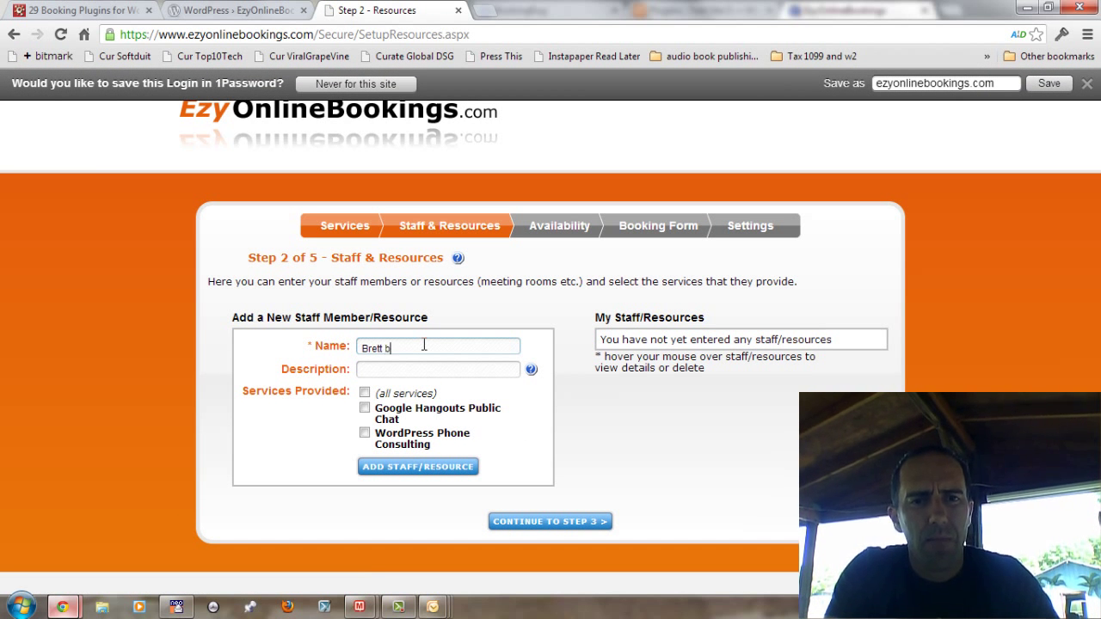
key("Tab")
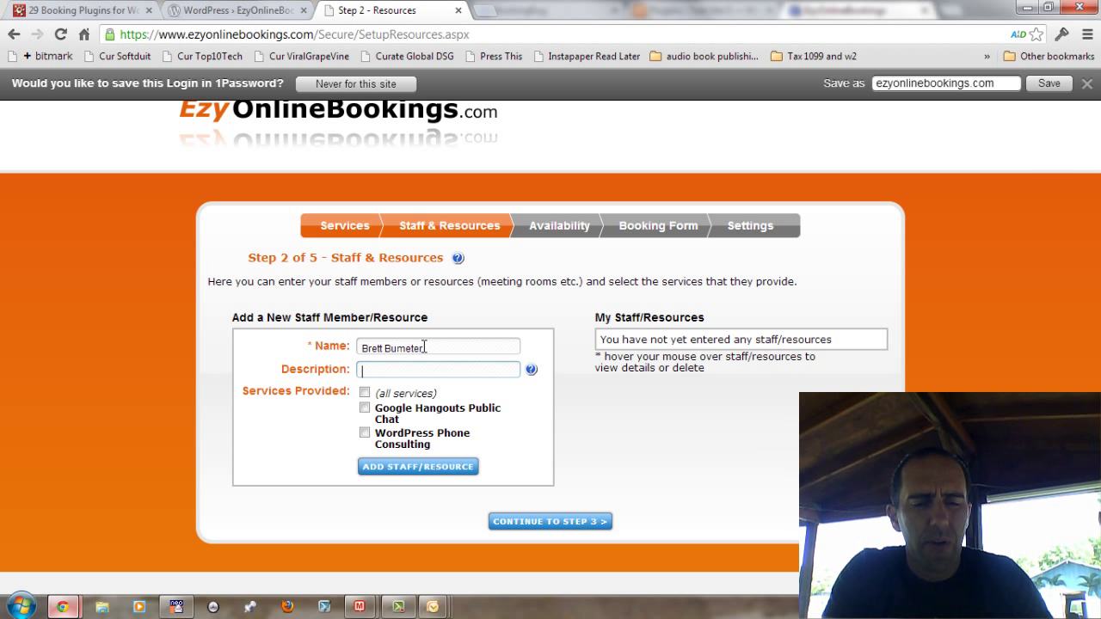
type("Word")
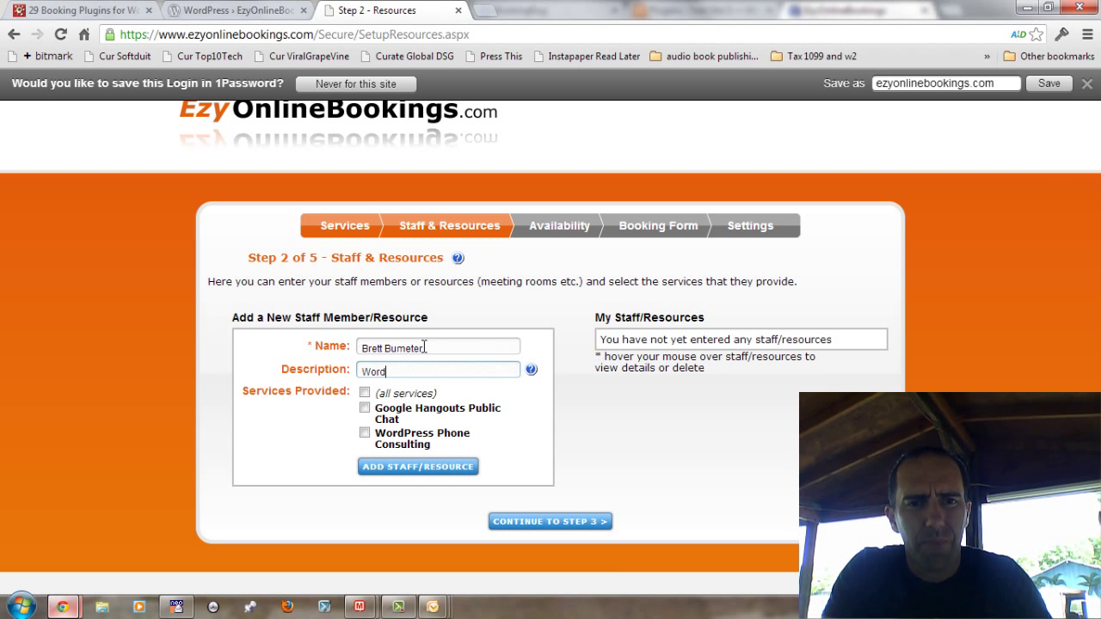
type("Press ")
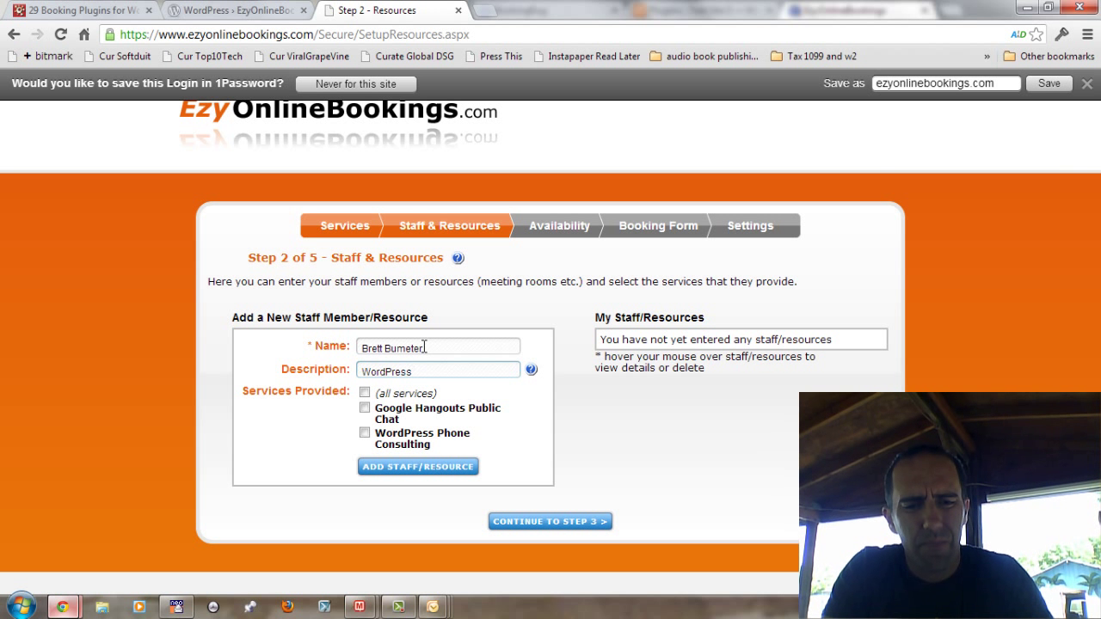
type("Web Developer")
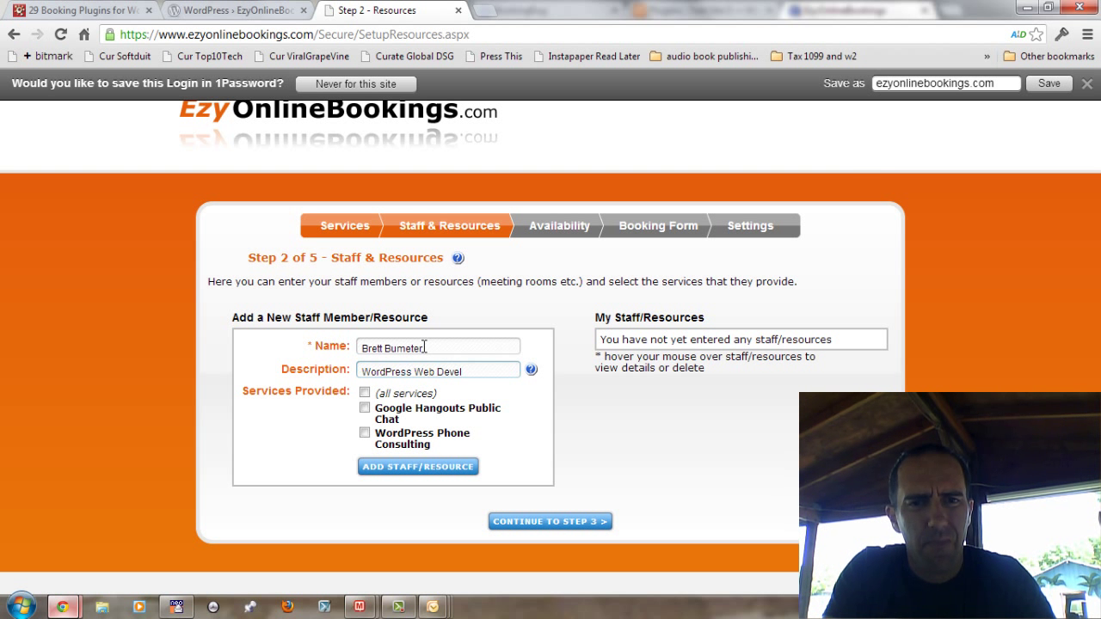
left_click(364, 392)
left_click(409, 469)
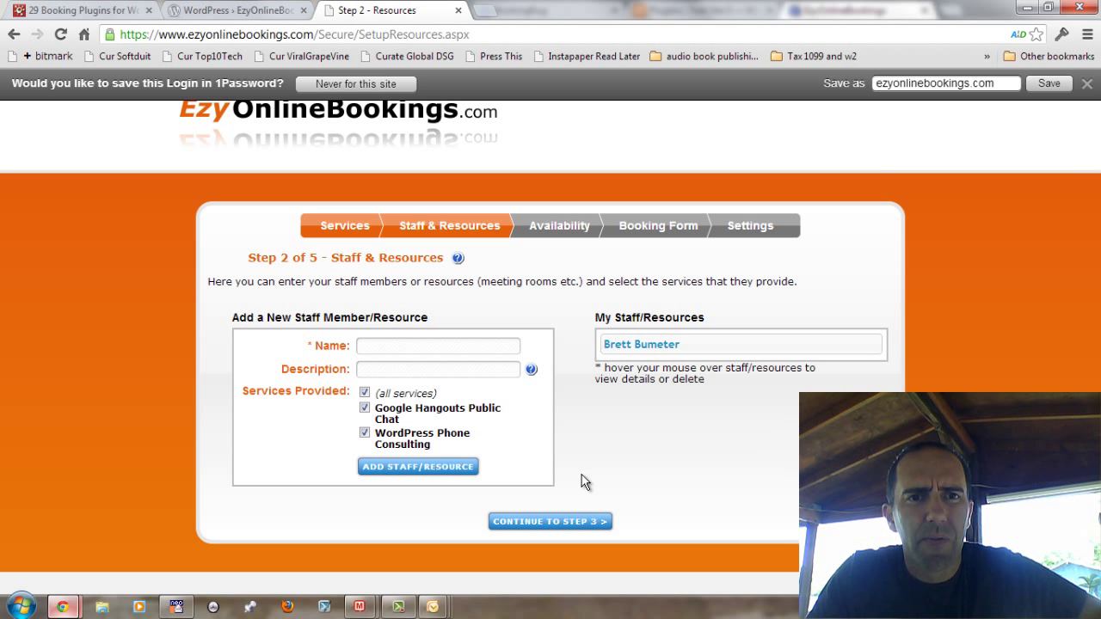
Step: Place the staff member on Wednesday, available from 11:00 AM to 04:00 PM
left_click(581, 523)
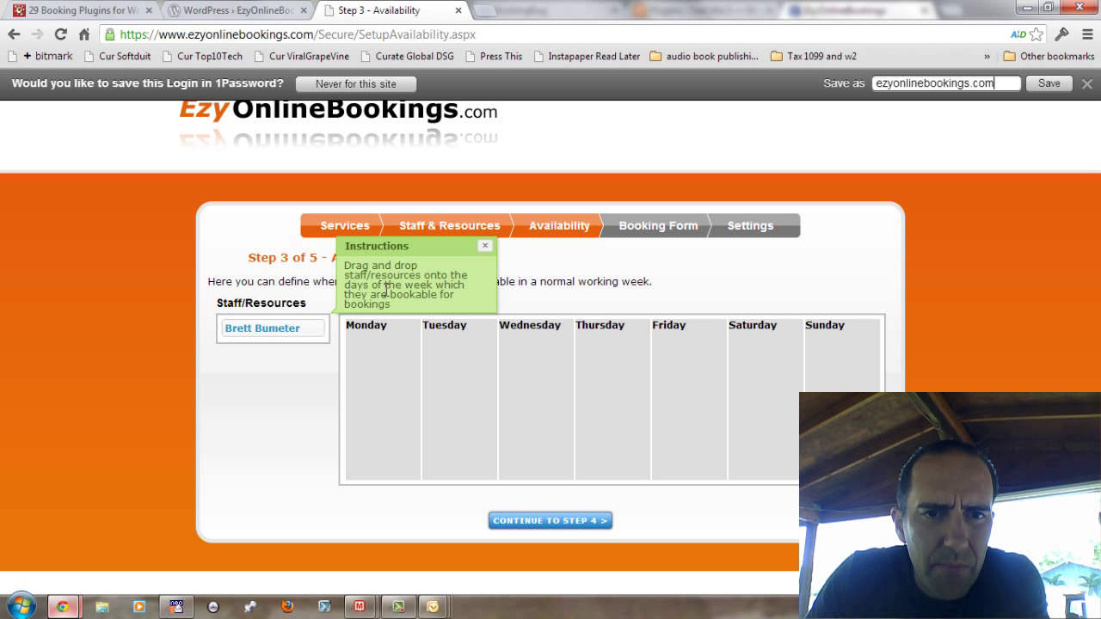
left_click(484, 247)
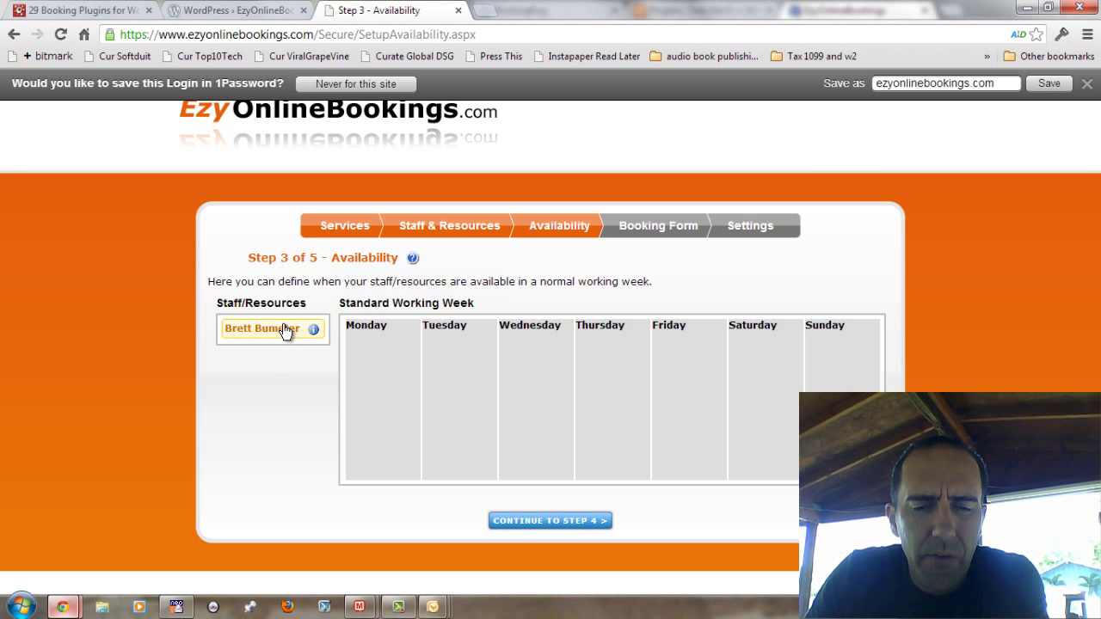
left_click_drag(287, 330, 567, 366)
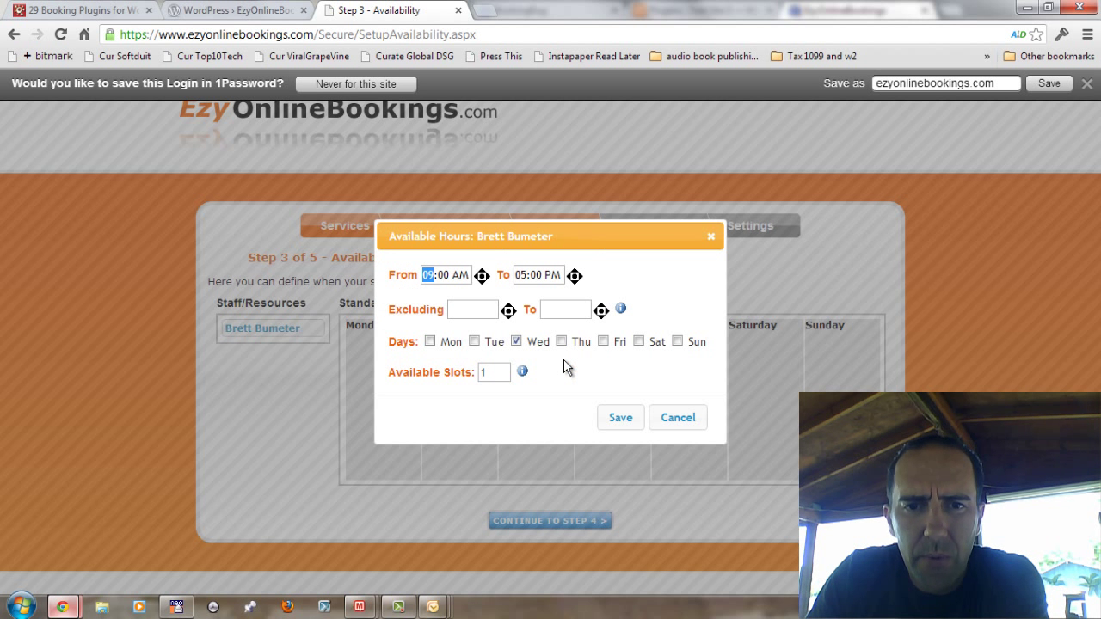
left_click(482, 272)
left_click(482, 272)
left_click(482, 272)
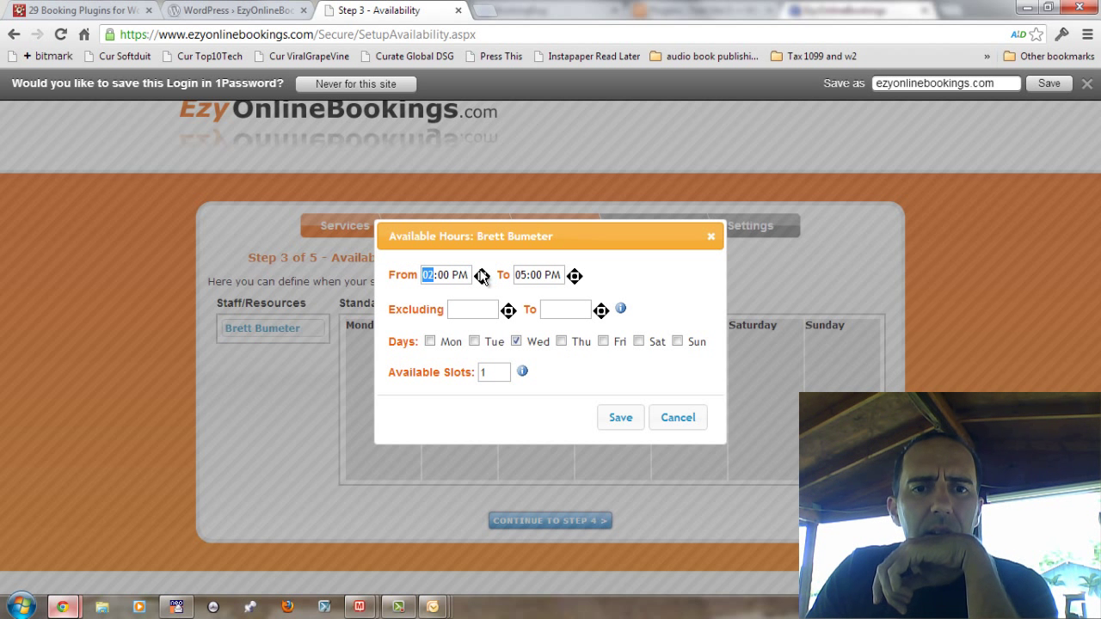
left_click(484, 287)
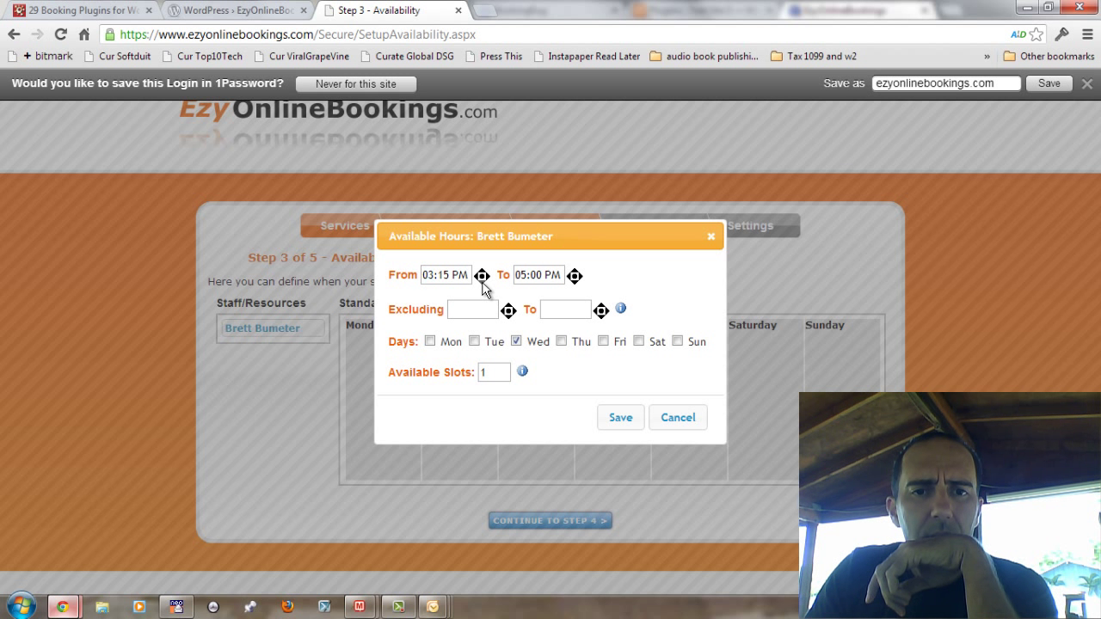
left_click(485, 287)
left_click(485, 287)
left_click(484, 285)
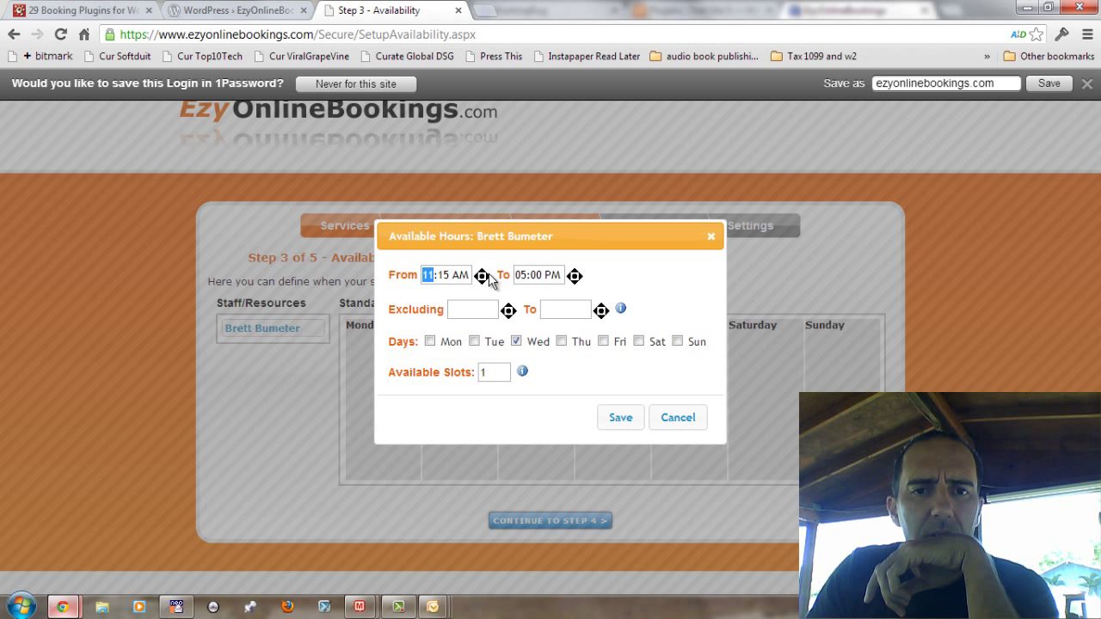
left_click(488, 276)
left_click(488, 275)
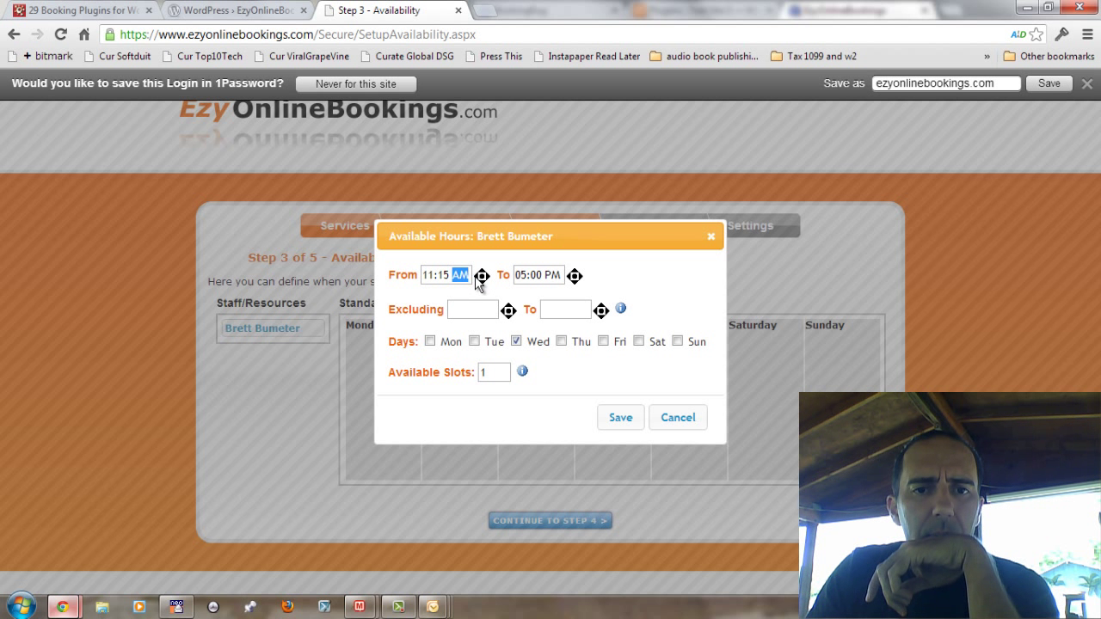
left_click(476, 276)
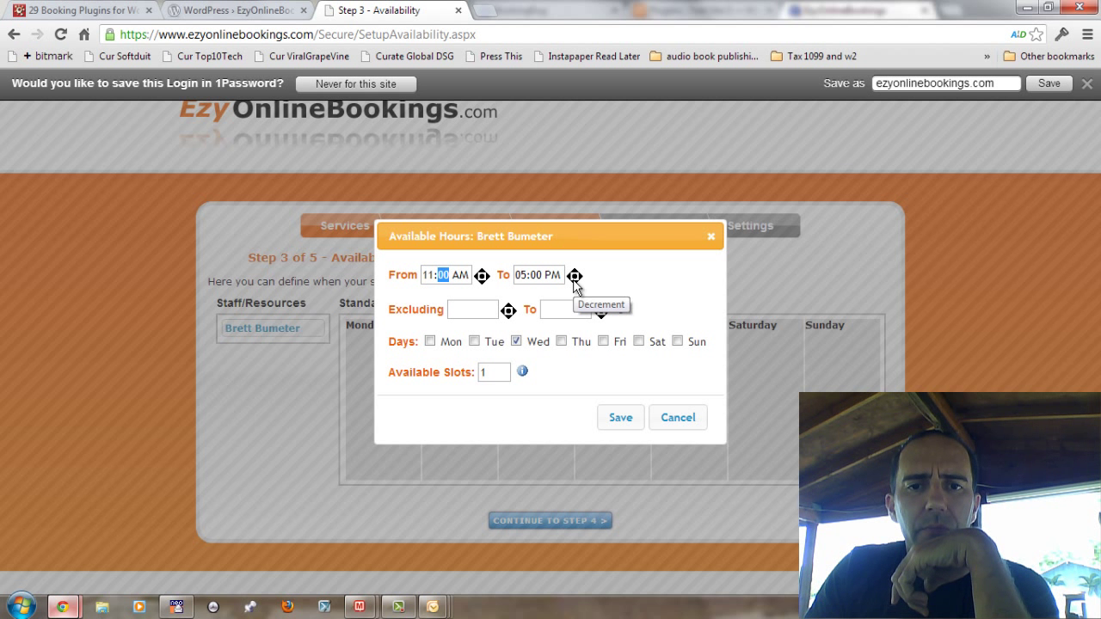
left_click(575, 283)
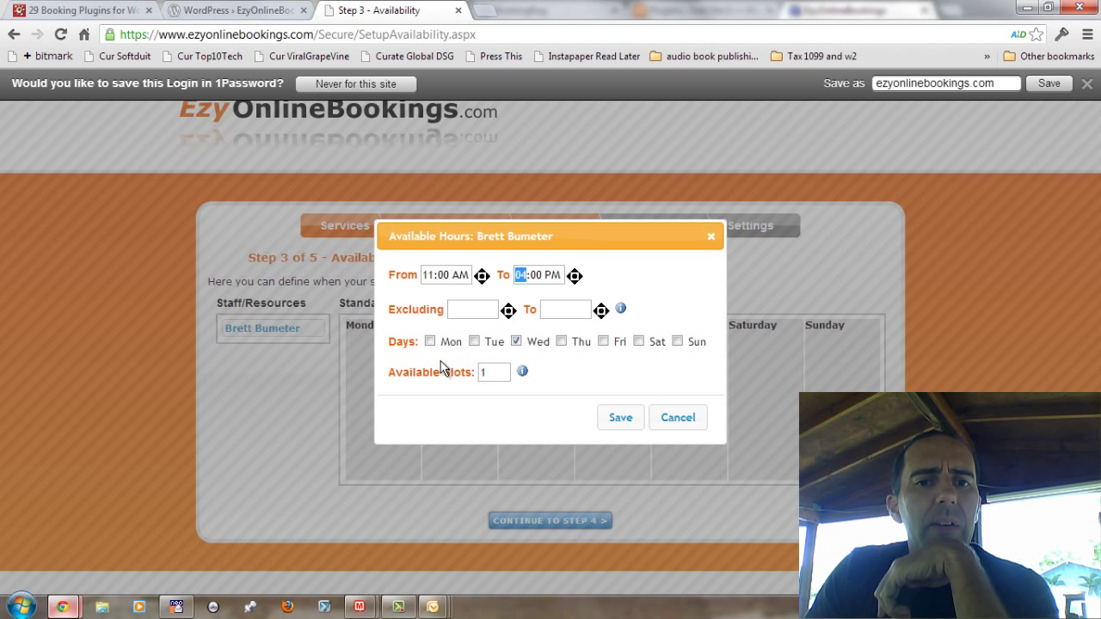
Step: Add Thursday as an available day, set 3 available slots, and save
left_click(561, 342)
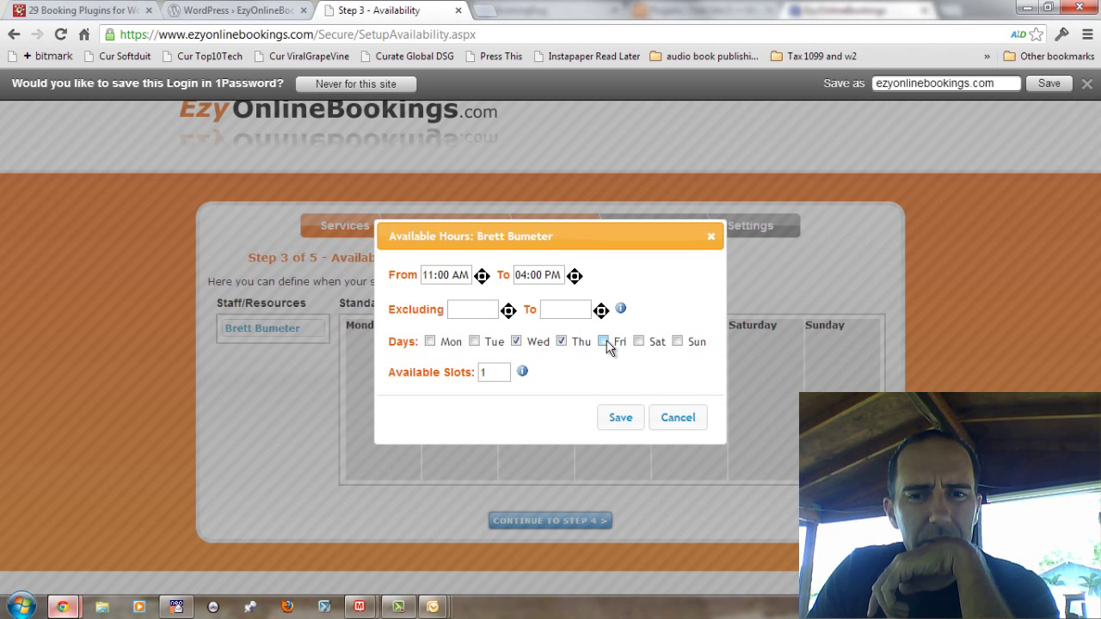
left_click_drag(502, 370, 460, 365)
type("4")
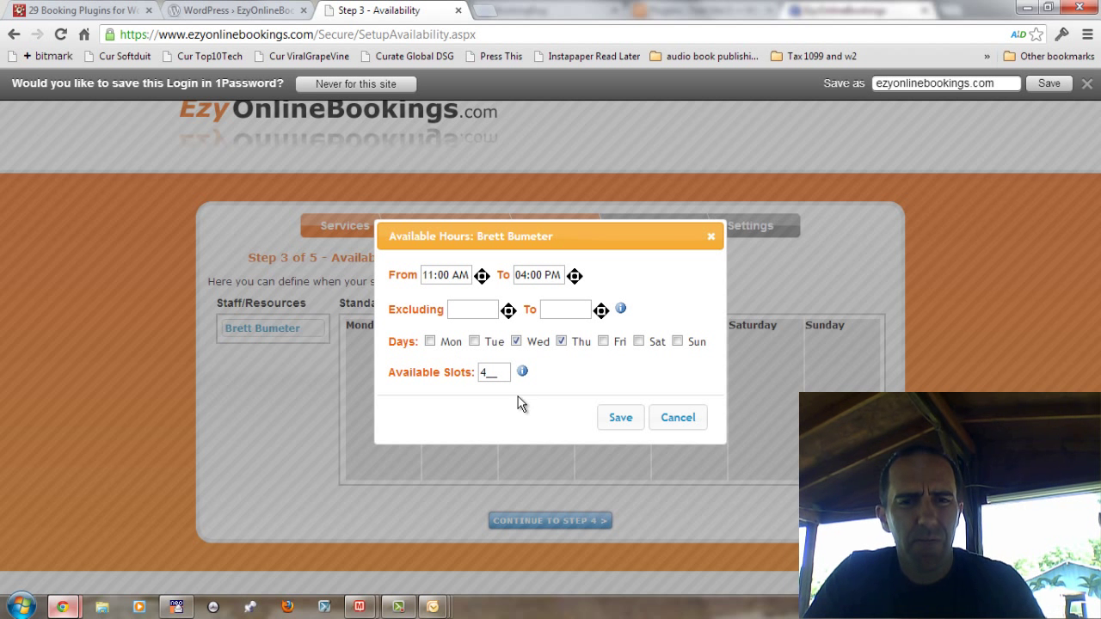
mouse_move(524, 373)
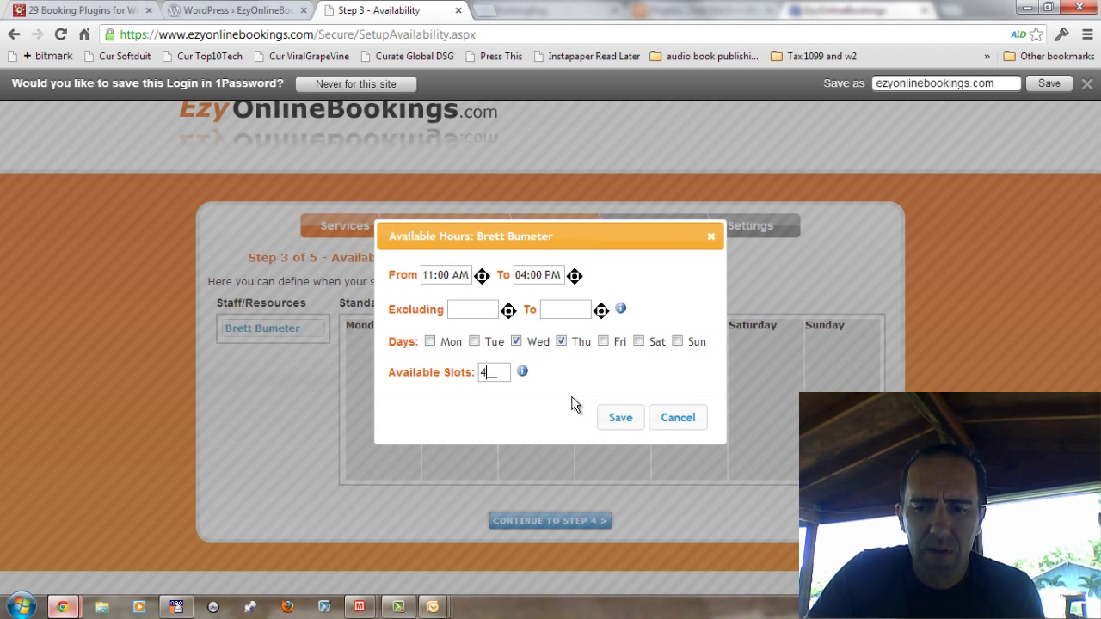
key("BackSpace")
type("3")
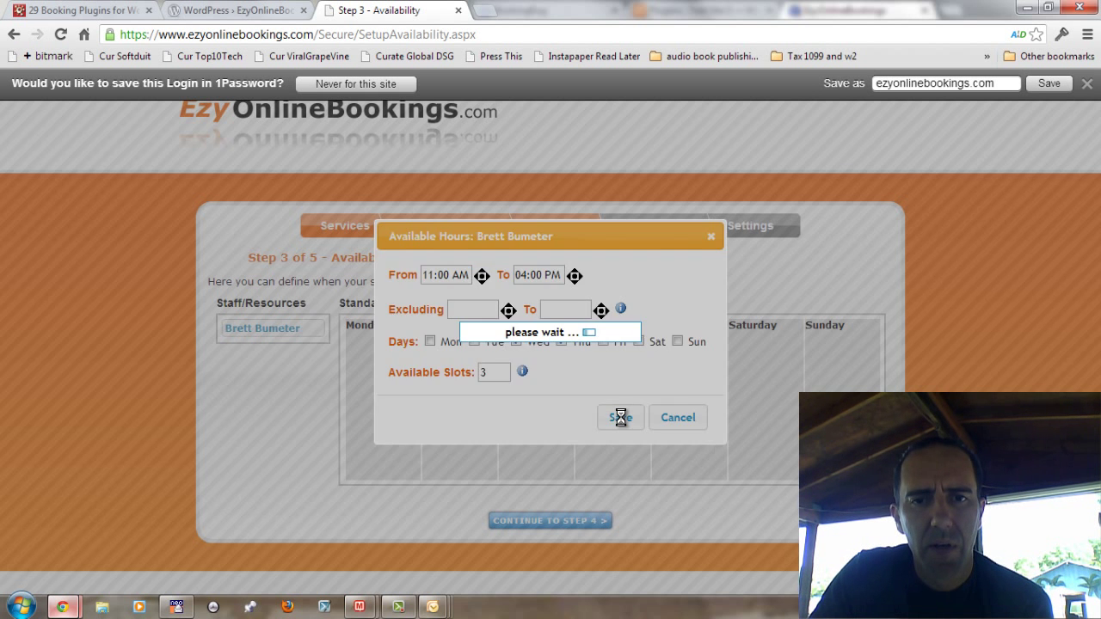
left_click(621, 419)
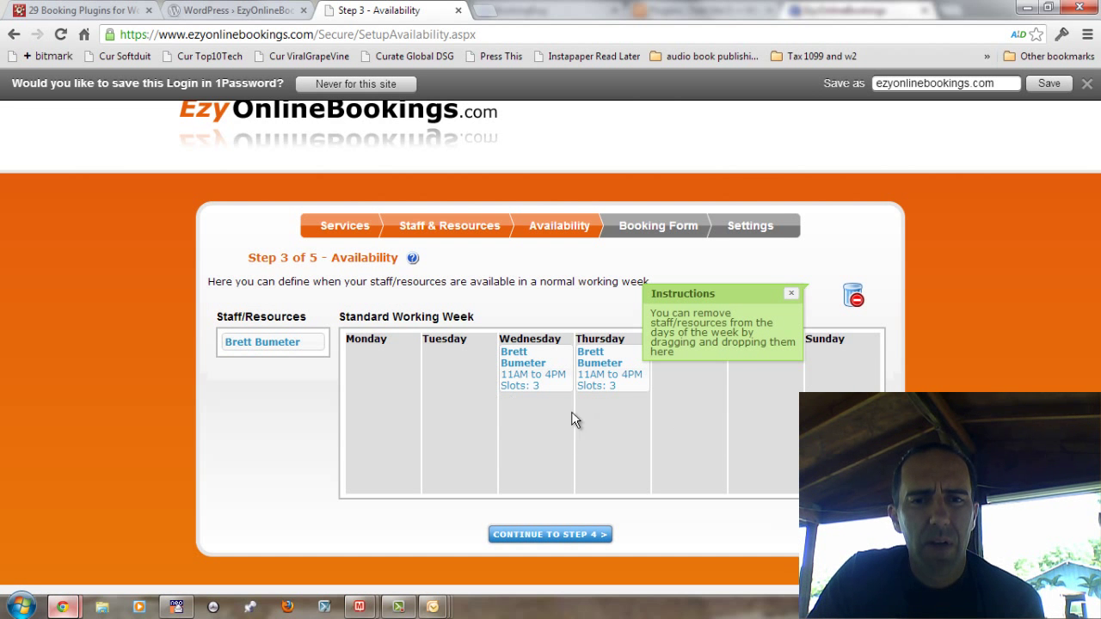
Step: On the booking form step, require email verification, then continue to the final settings
left_click(561, 535)
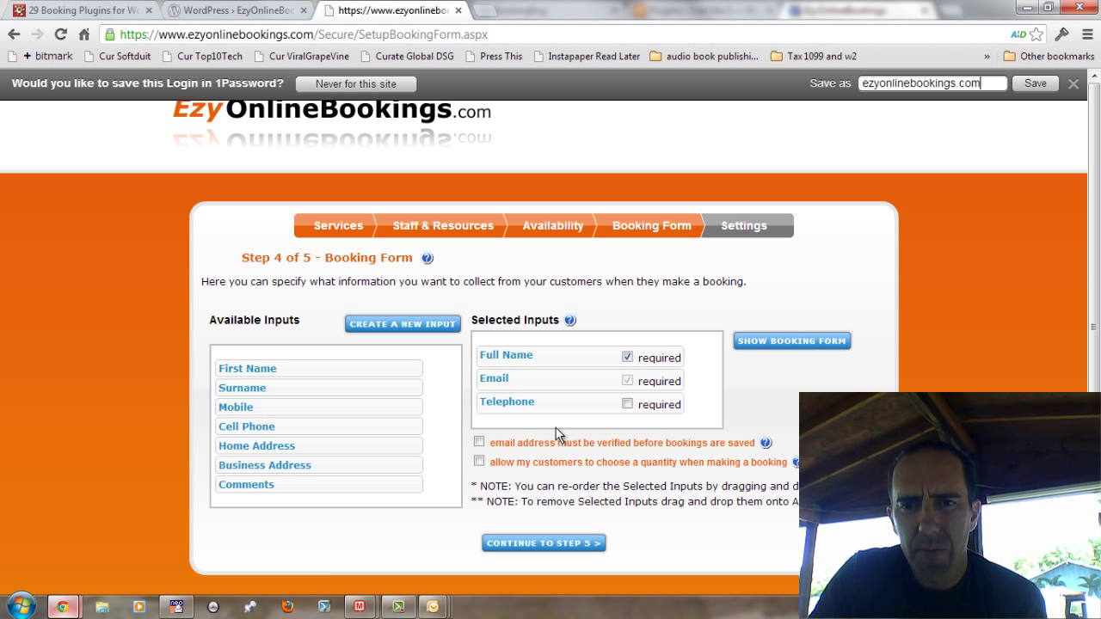
left_click(479, 444)
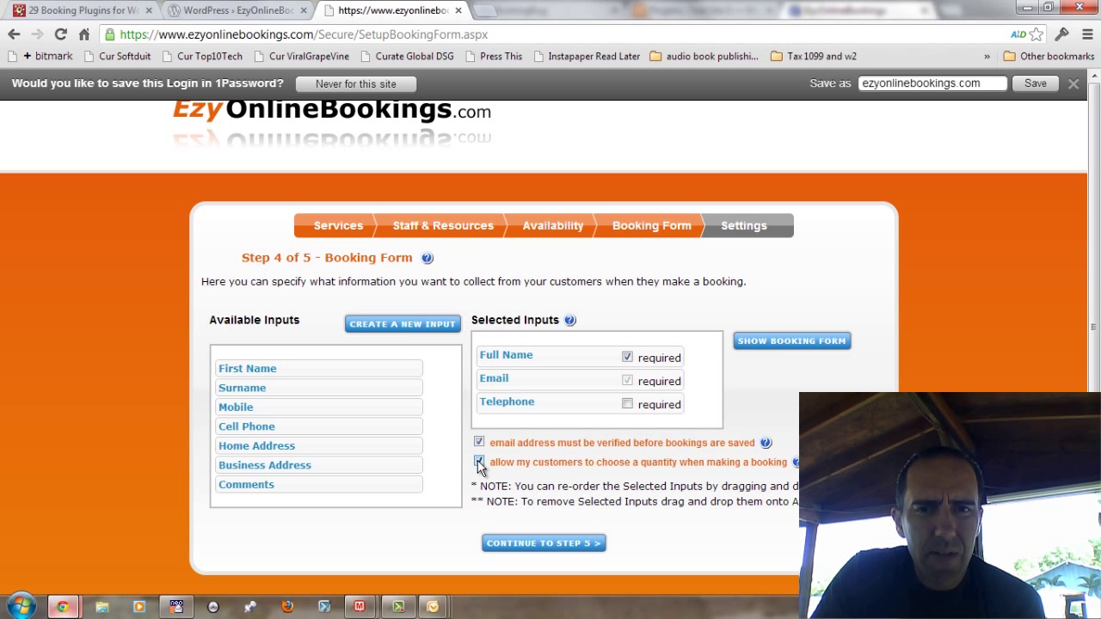
left_click(553, 544)
scroll(766, 409, "down", 1)
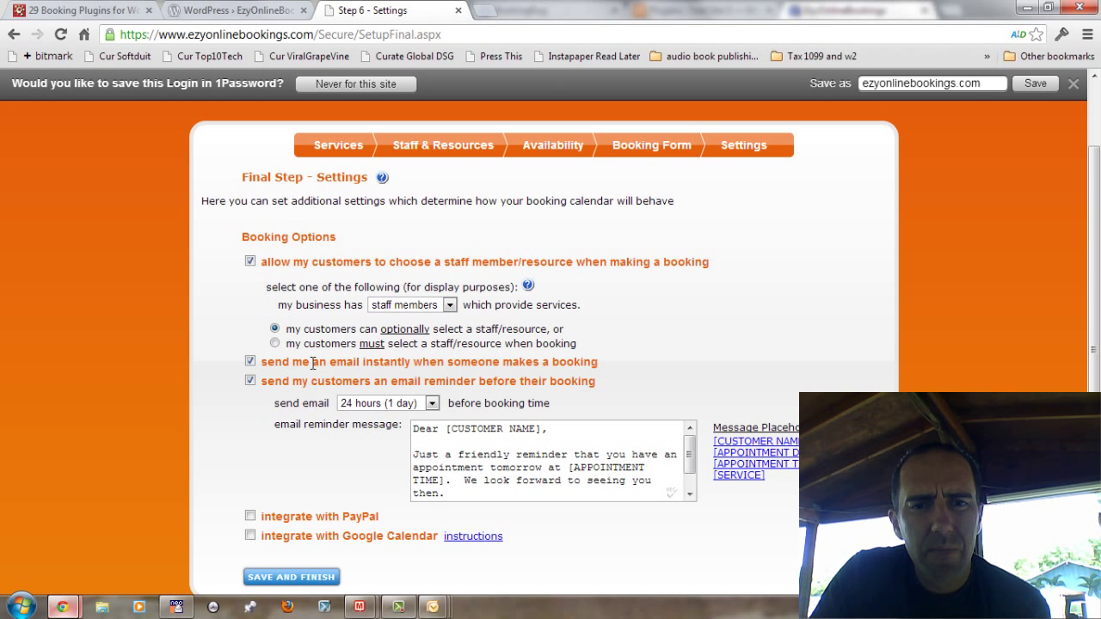
Step: Require customers to select a staff/resource, then save and finish the setup
left_click(275, 344)
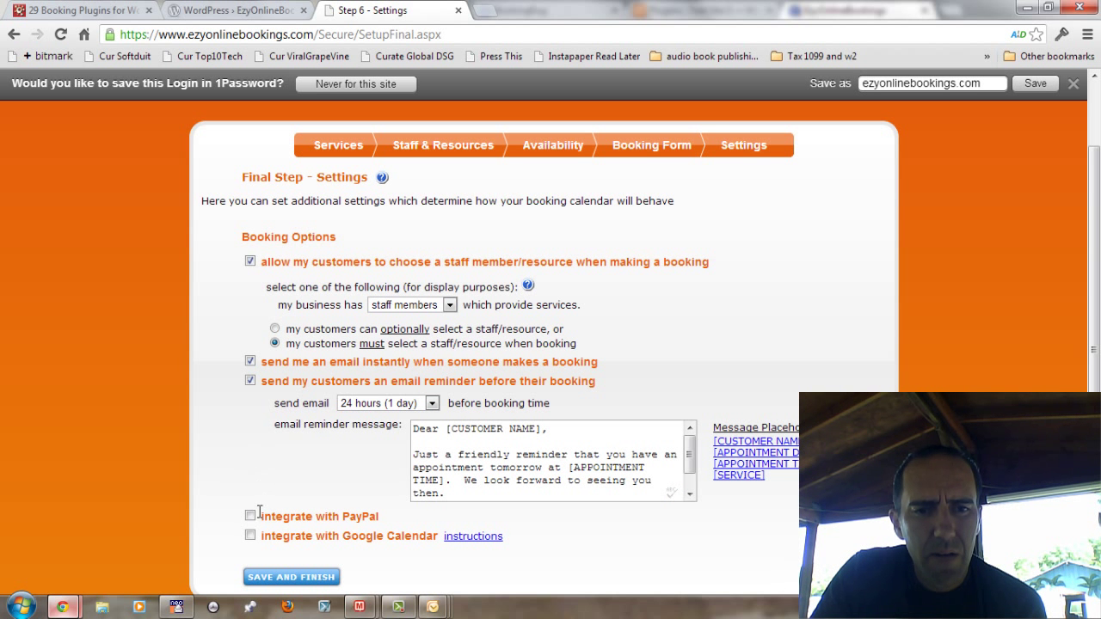
scroll(261, 533, "down", 1)
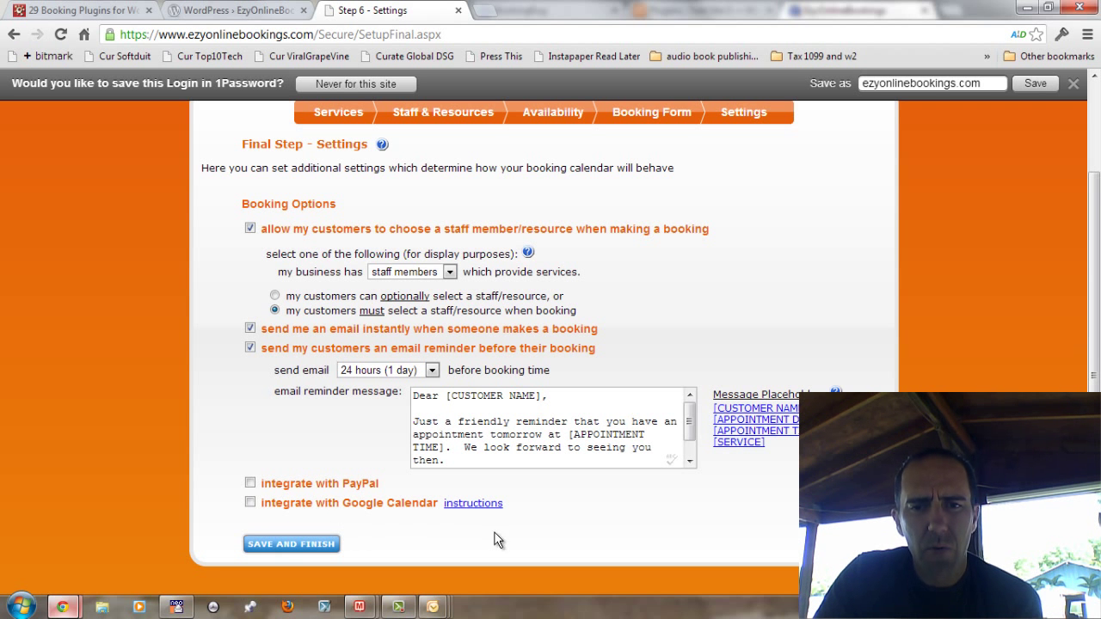
left_click(283, 546)
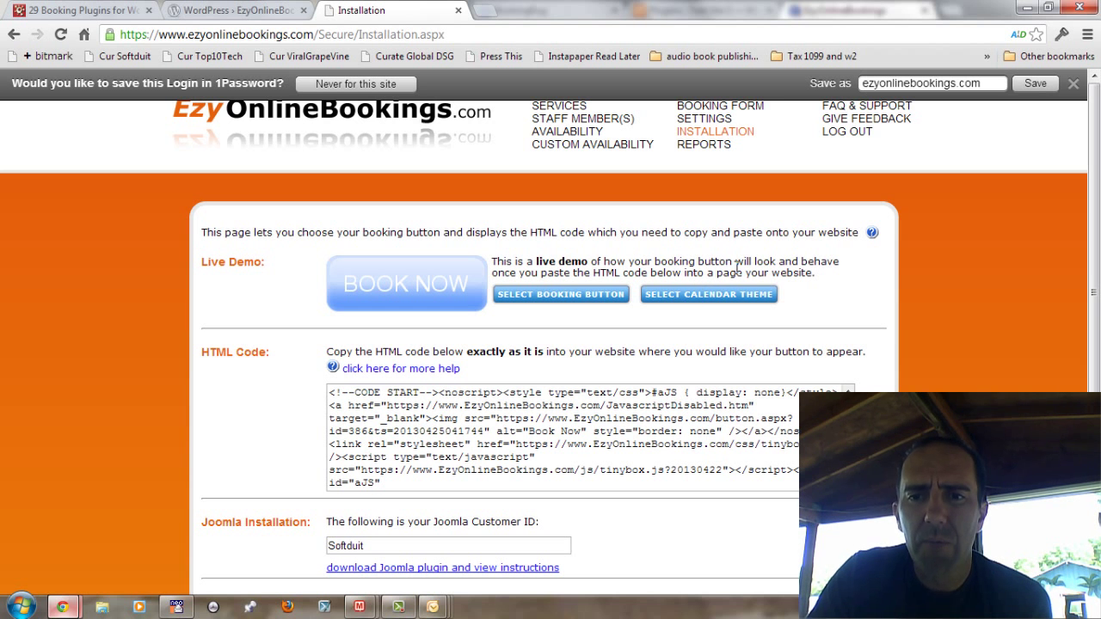
Step: Launch the BOOK NOW live demo on the Installation page
left_click(402, 289)
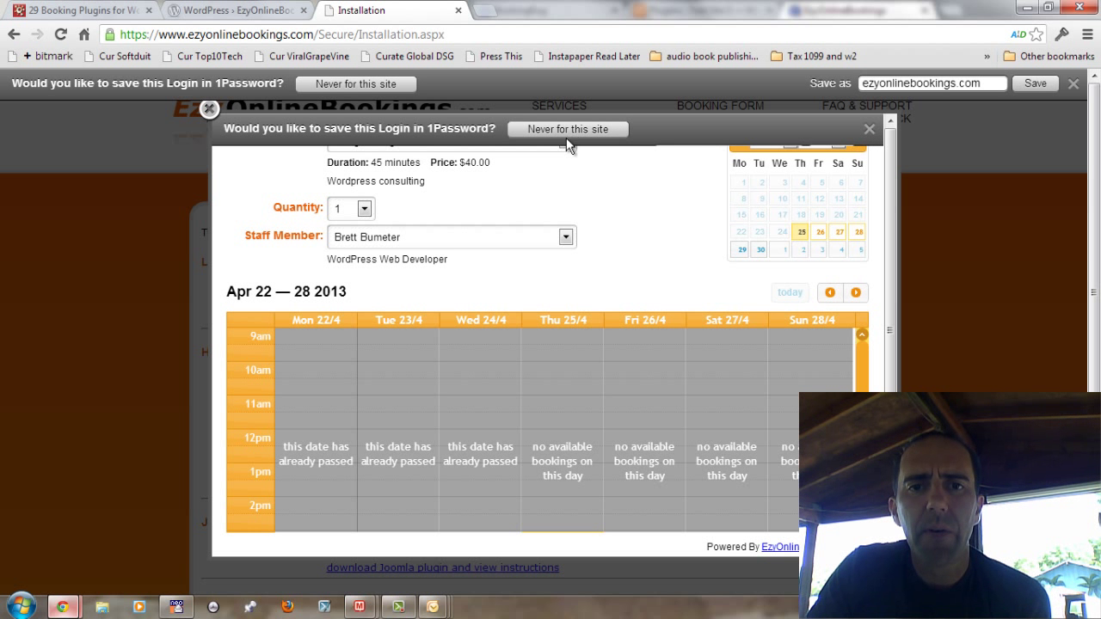
Step: Choose WordPress Phone Consulting with quantity 2 and show the Apr 29–May 5 week
left_click(1073, 86)
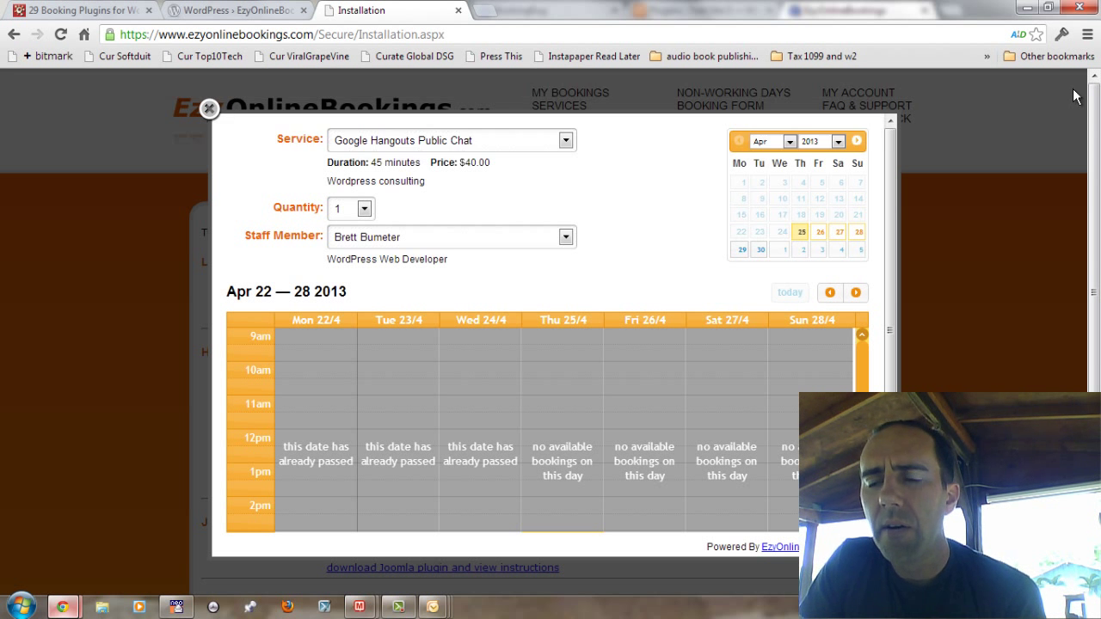
left_click(520, 143)
left_click(517, 166)
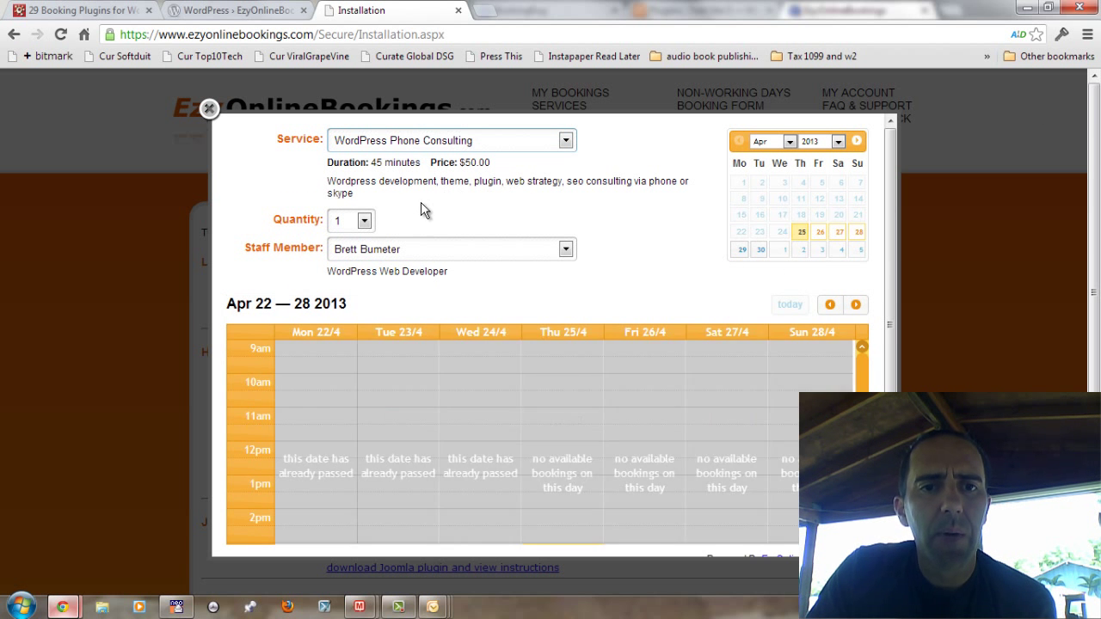
left_click(361, 222)
left_click(359, 250)
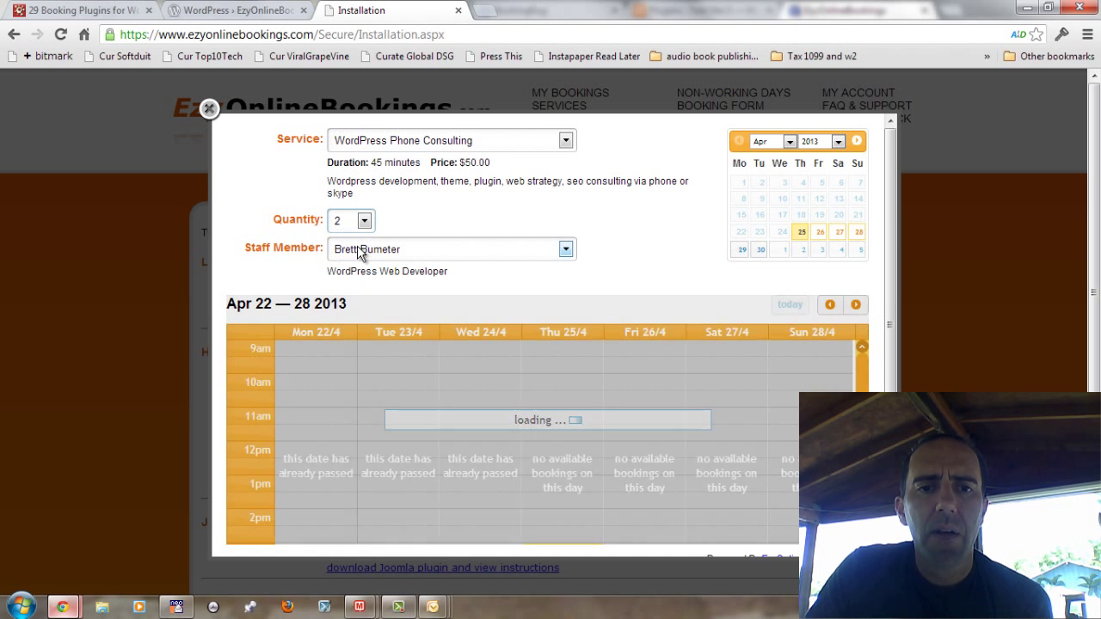
scroll(748, 417, "down", 1)
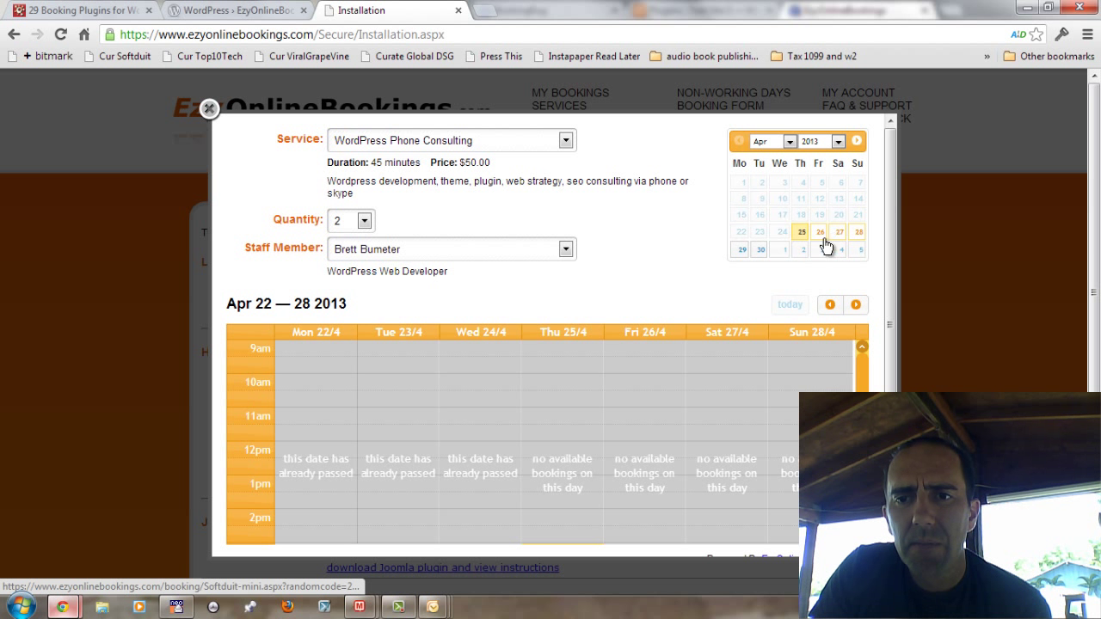
left_click(793, 251)
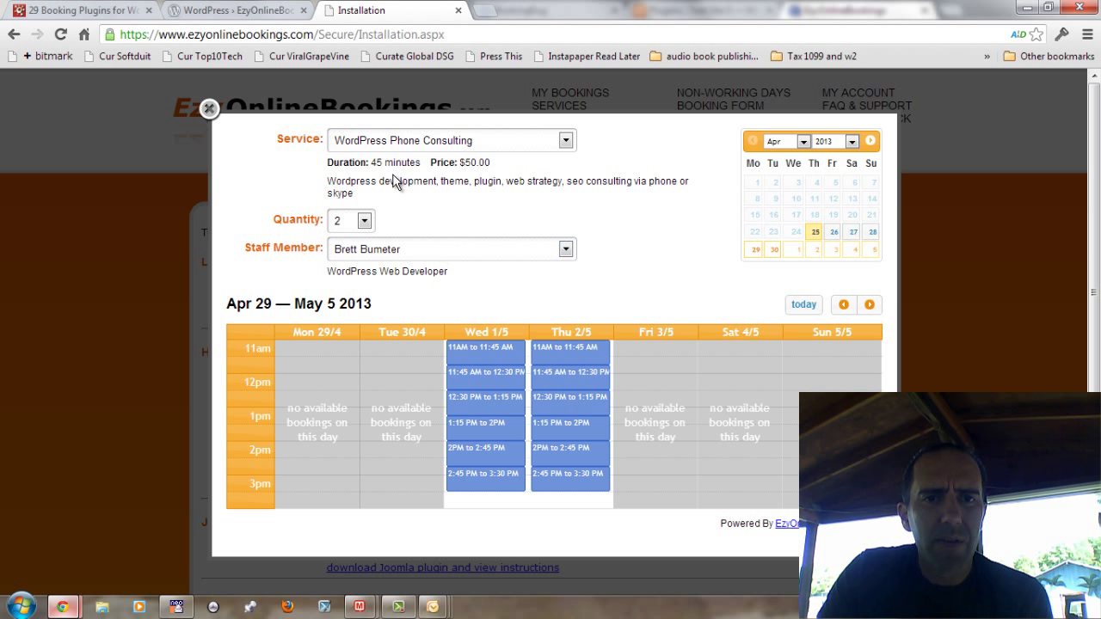
Step: Book the Wednesday 1 May 11:45 AM slot with sample contact details, then cancel it at the email-code step
left_click(488, 378)
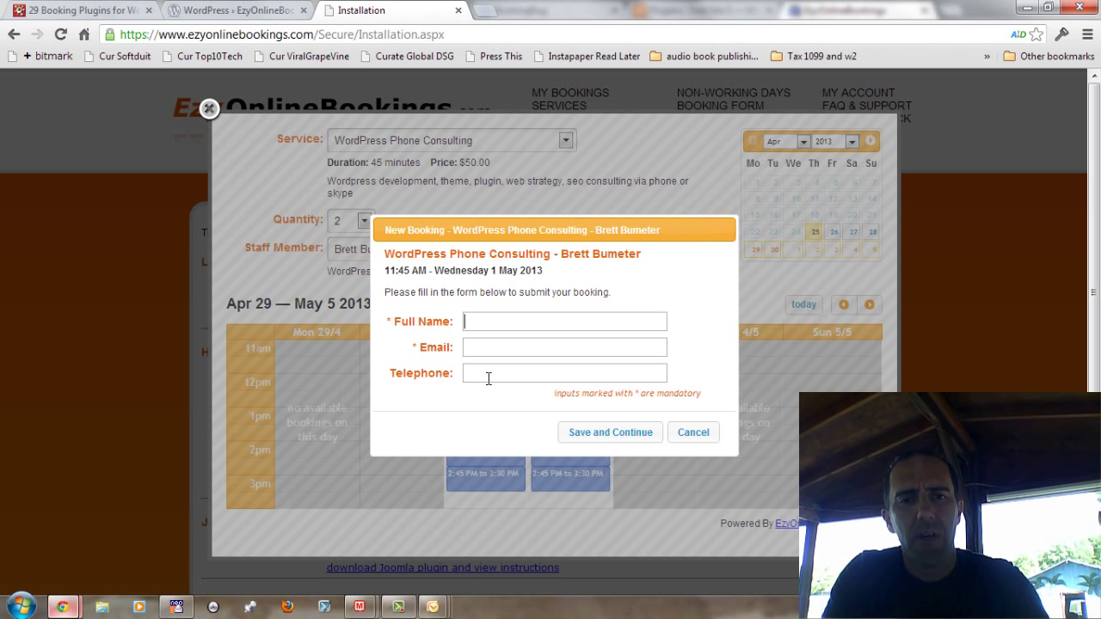
type("TEst NAme")
key("Tab")
type("test@test.com")
key("Tab")
type("555-555-5555")
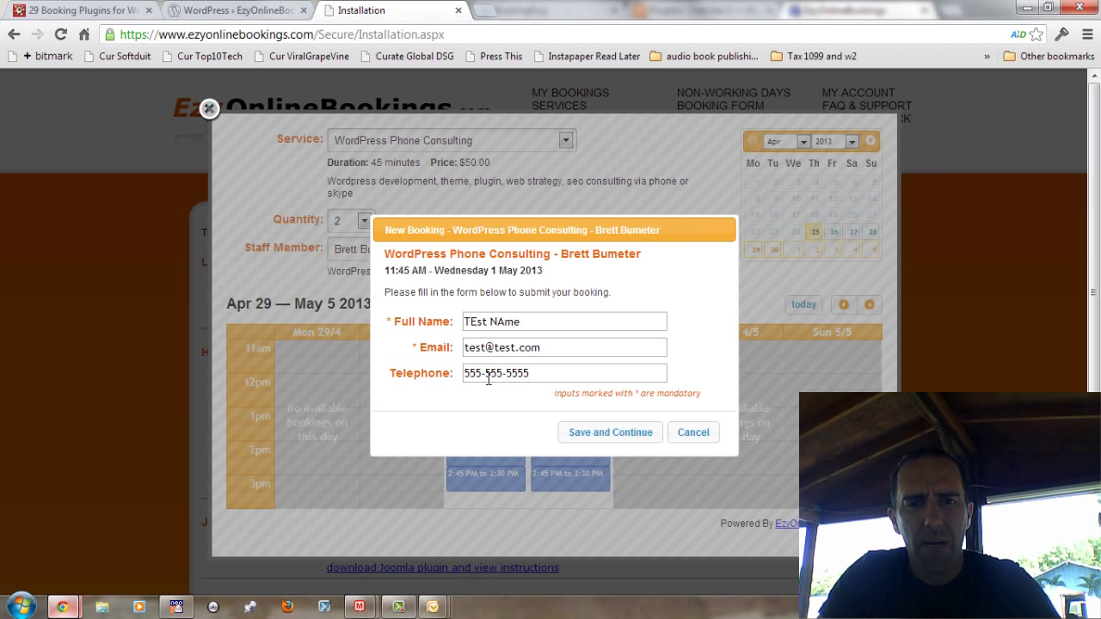
left_click(600, 437)
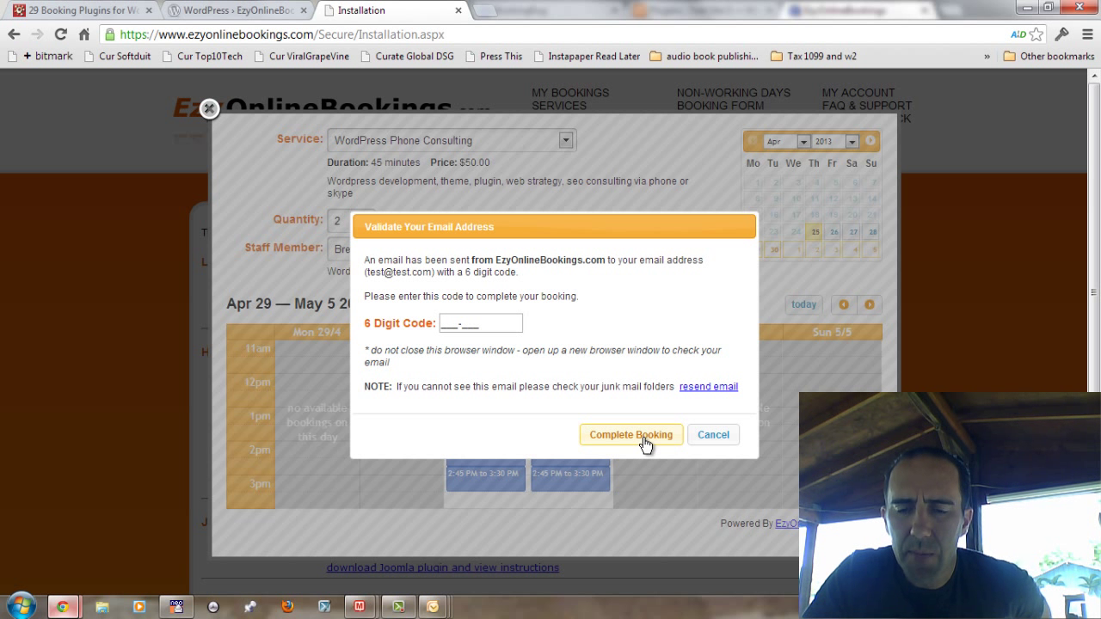
left_click(716, 437)
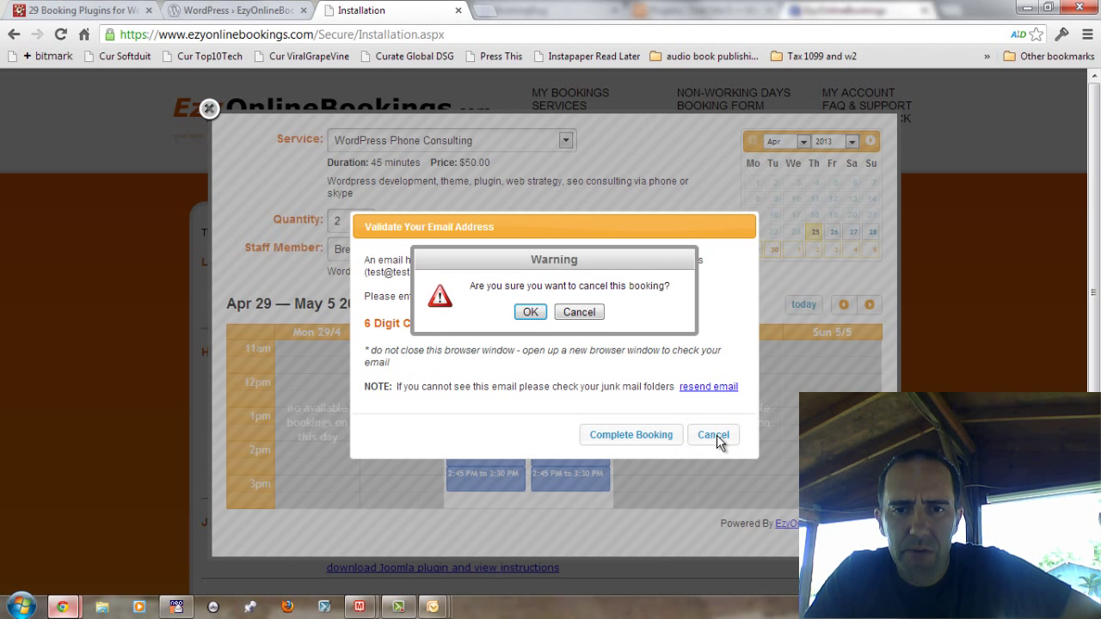
left_click(531, 313)
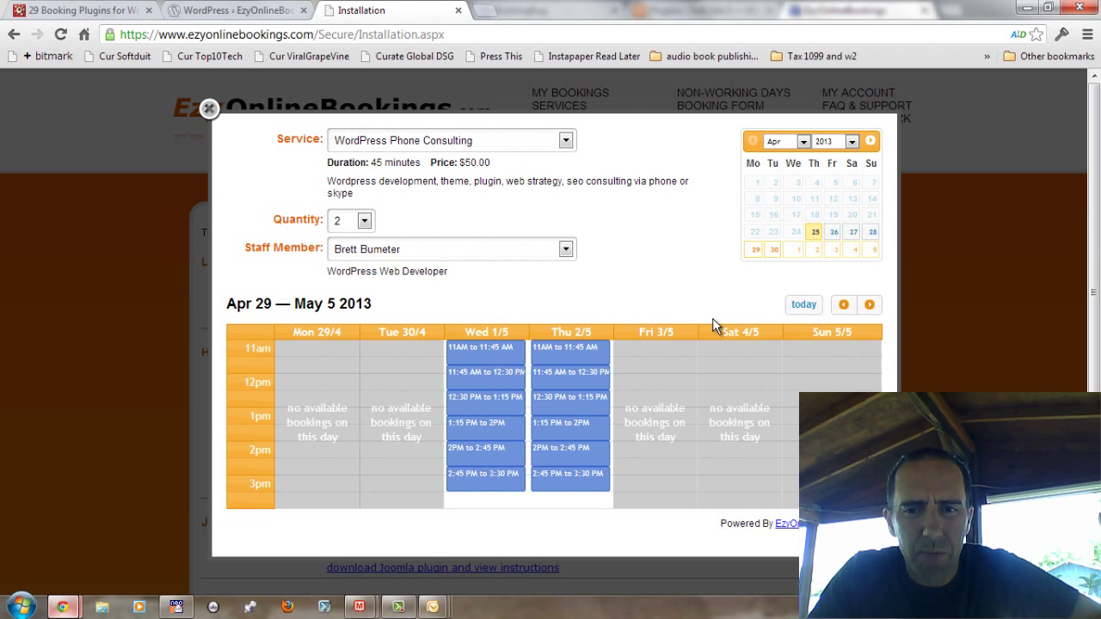
Step: Close the booking popup, select the WordPress Customer ID and open the plugin download link's context menu
left_click(209, 110)
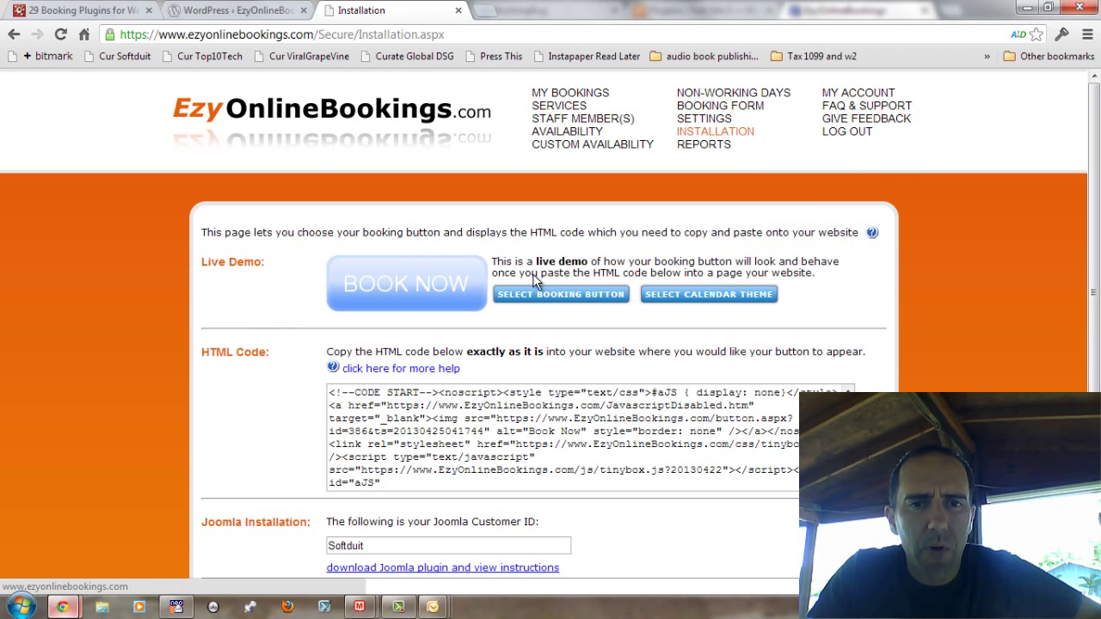
scroll(550, 344, "down", 1)
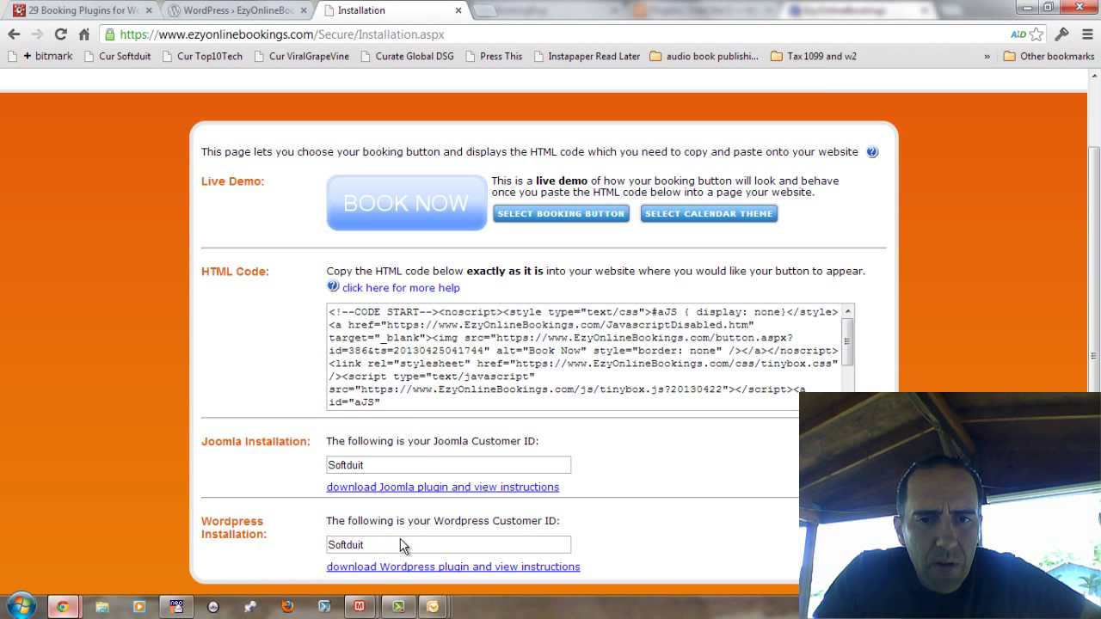
double_click(332, 537)
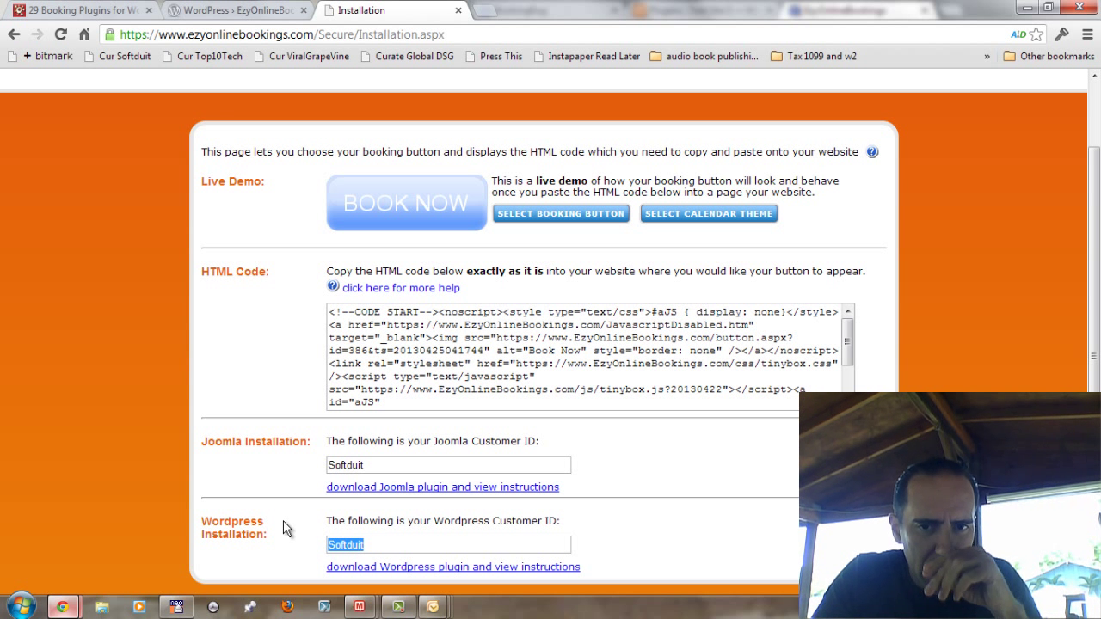
right_click(401, 571)
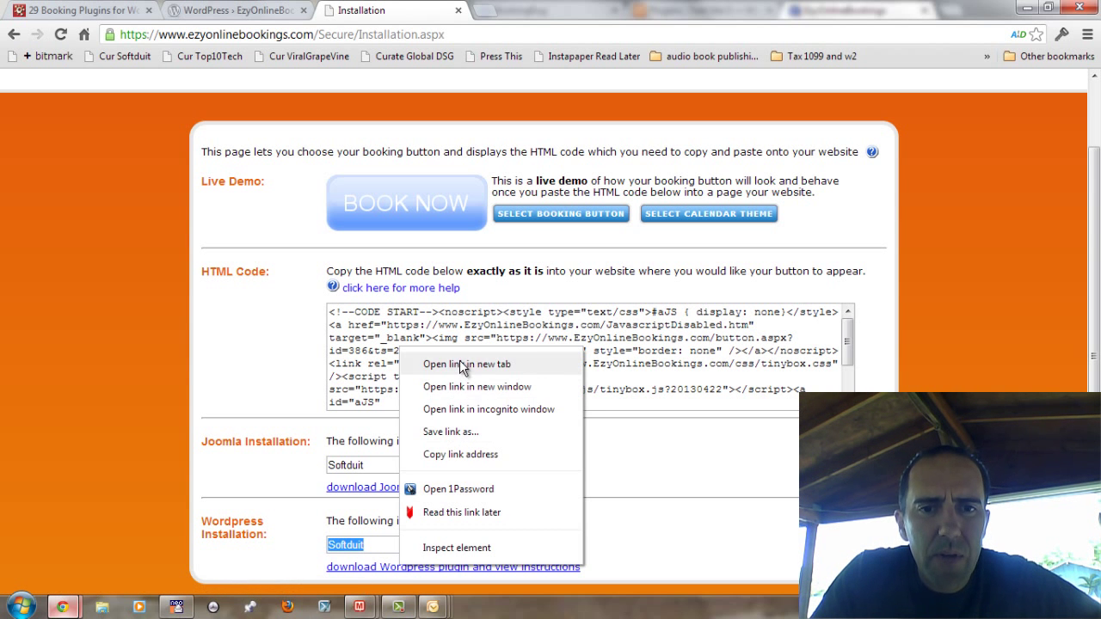
Step: Open the WordPress plugin download link in a new tab and view the EzyOnlineBookings plugin page
left_click(394, 363)
left_click(514, 9)
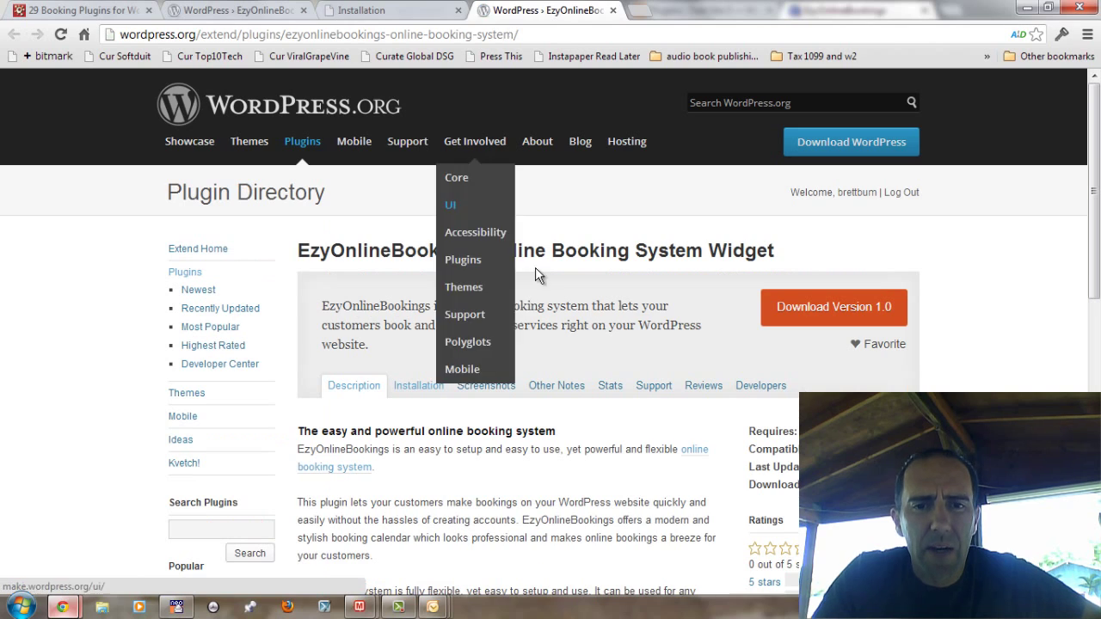
scroll(542, 434, "down", 4)
scroll(542, 435, "down", 3)
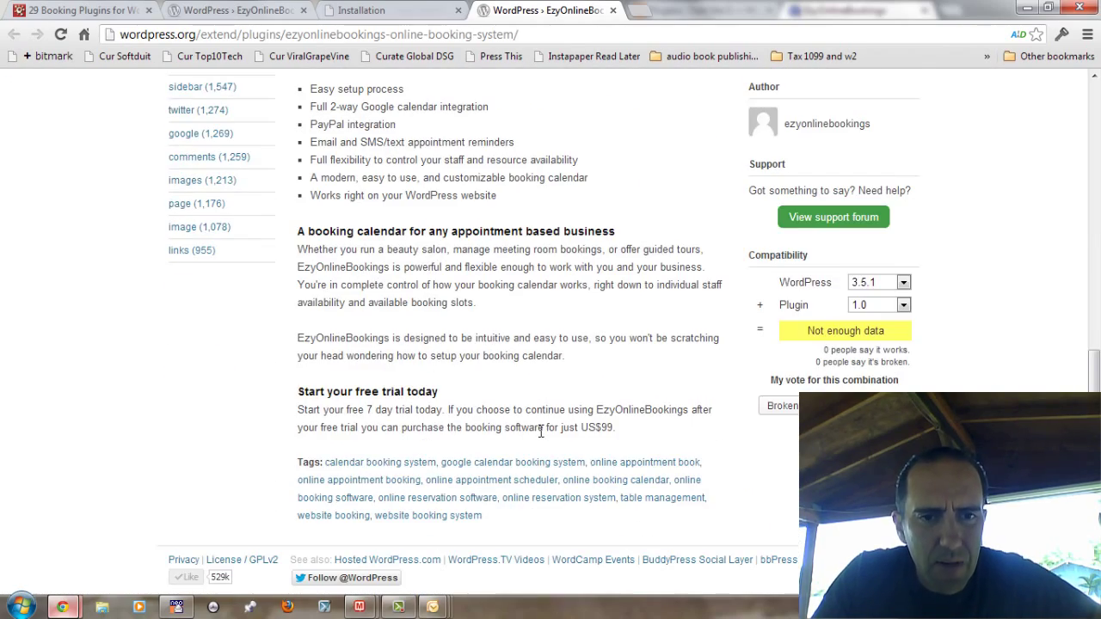
scroll(540, 432, "up", 5)
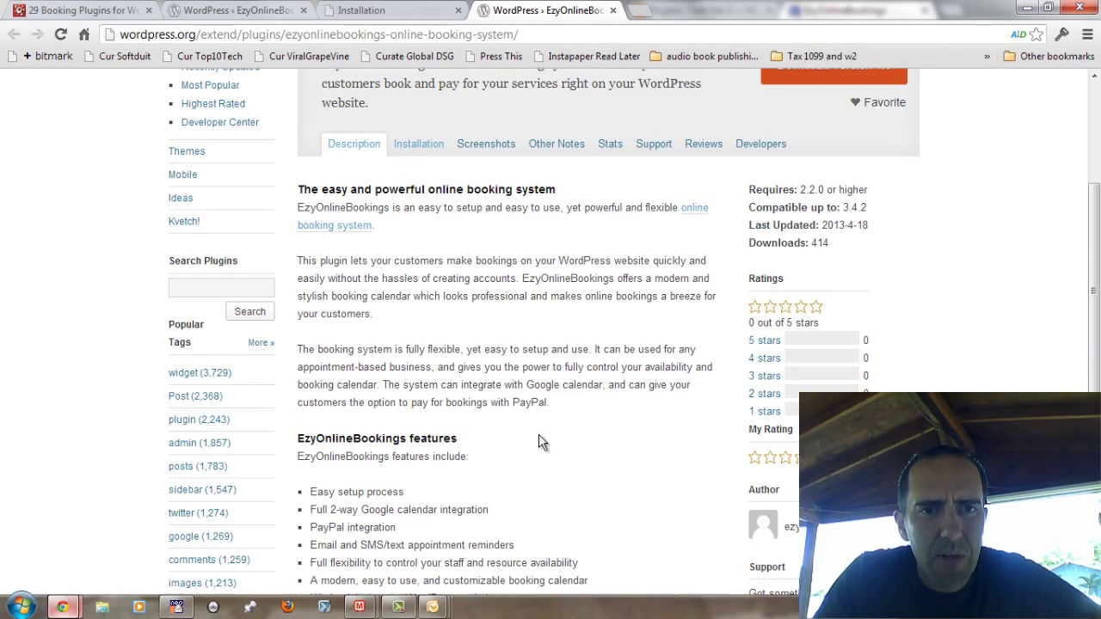
Step: Read the plugin's Installation instructions down to Usage in a post, then return to Test Site 5
left_click(418, 144)
scroll(507, 362, "down", 4)
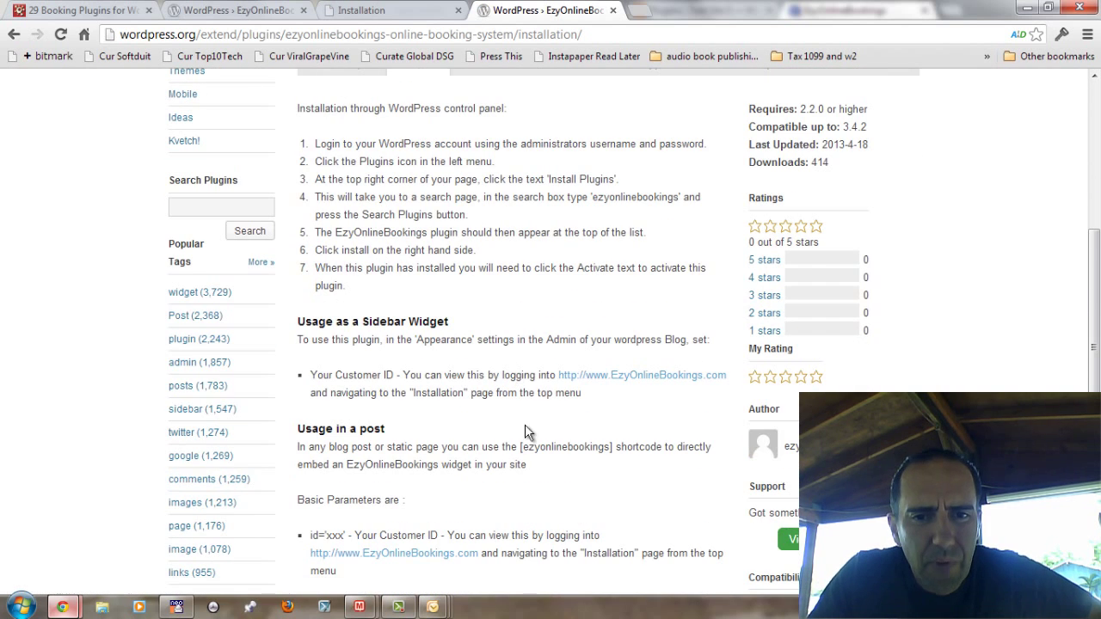
scroll(500, 464, "down", 2)
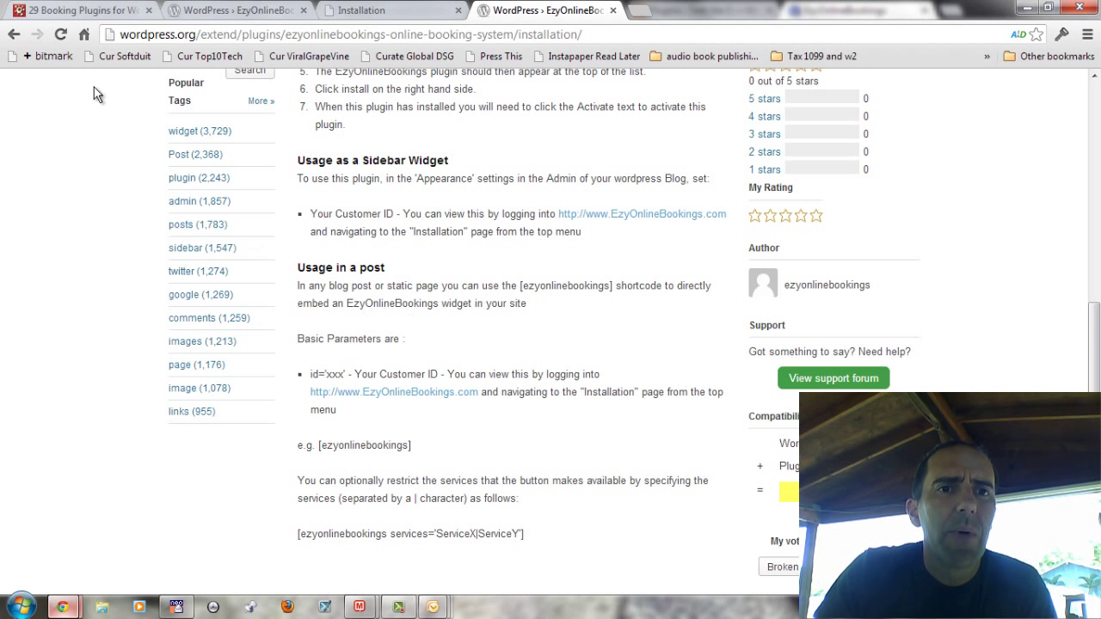
mouse_move(62, 608)
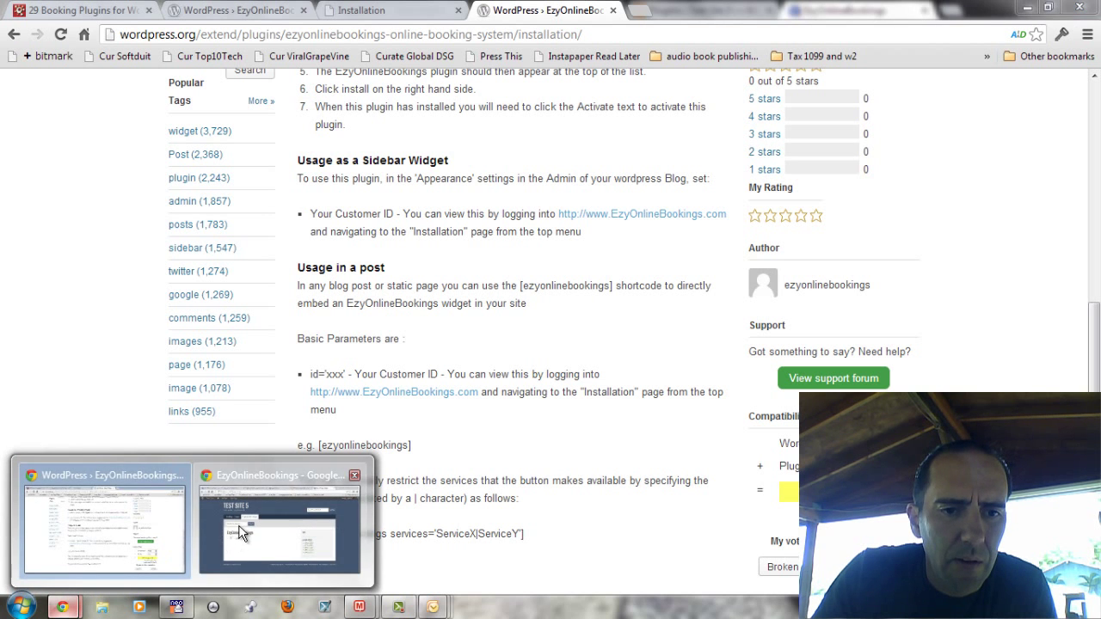
left_click(239, 527)
Step: Open the EzyOnlineBookings page editor, then confirm EzyOnlineBookings 1.0 is active in Installed Plugins
left_click(352, 209)
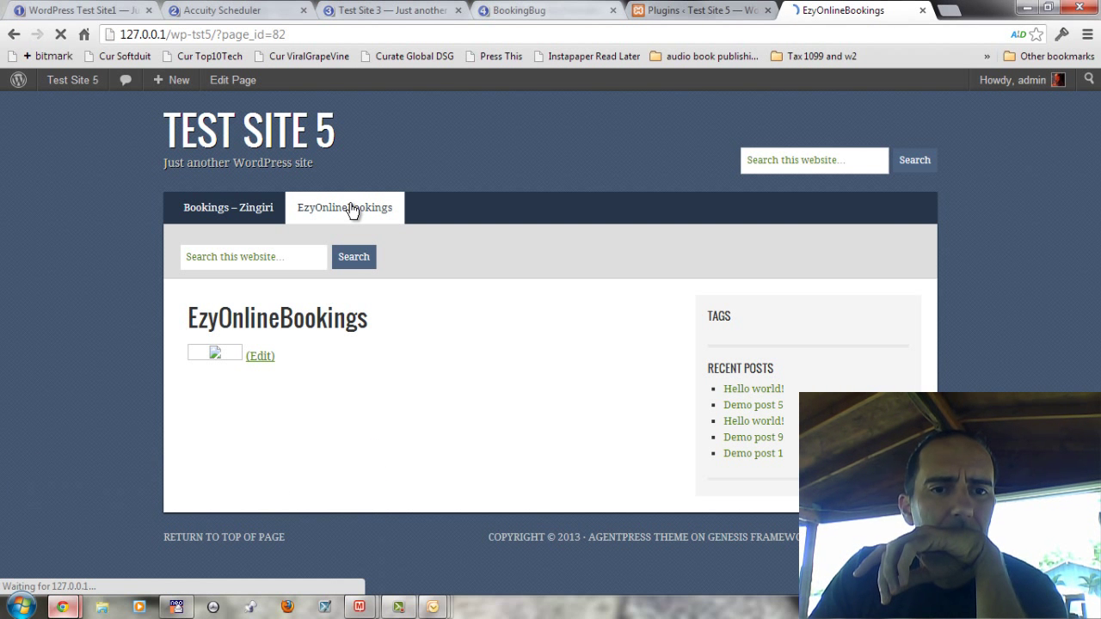
left_click(261, 357)
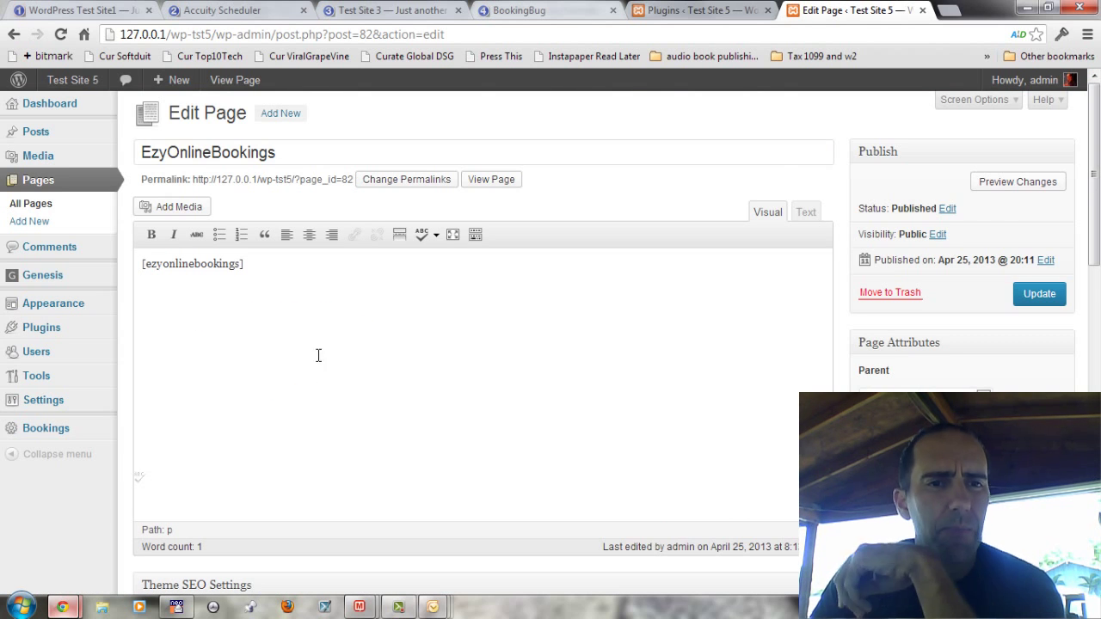
left_click(723, 12)
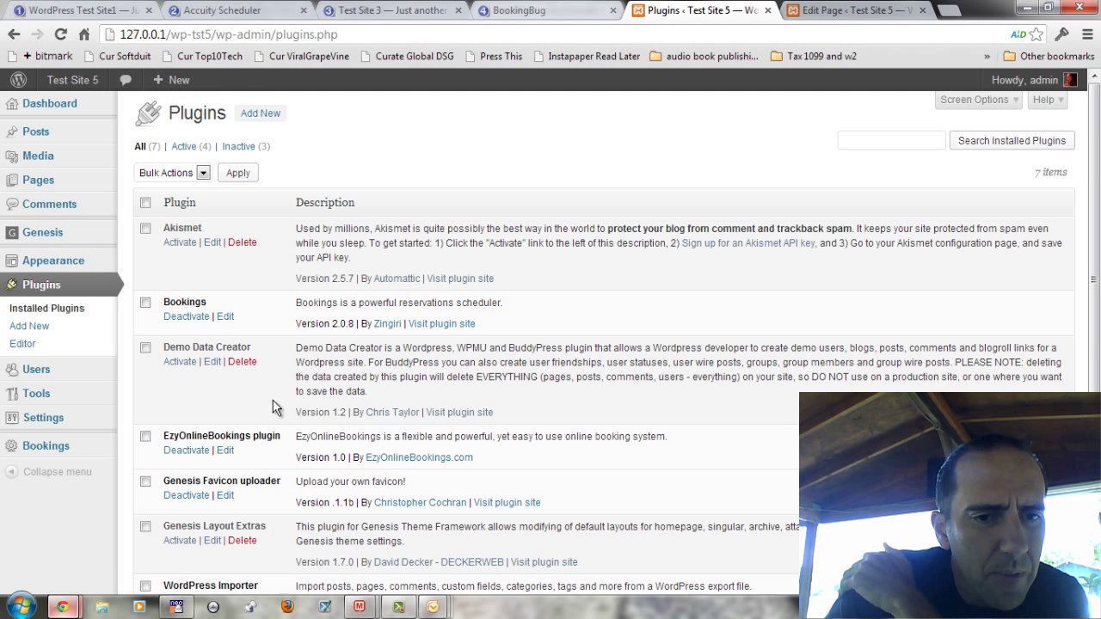
scroll(284, 444, "down", 2)
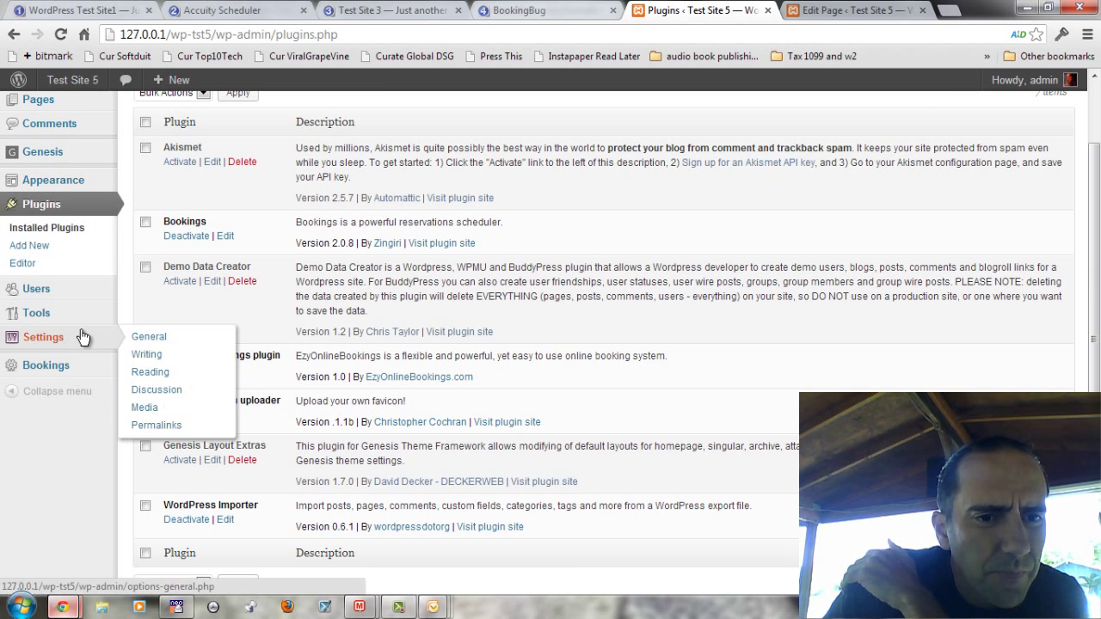
mouse_move(86, 308)
scroll(492, 306, "up", 2)
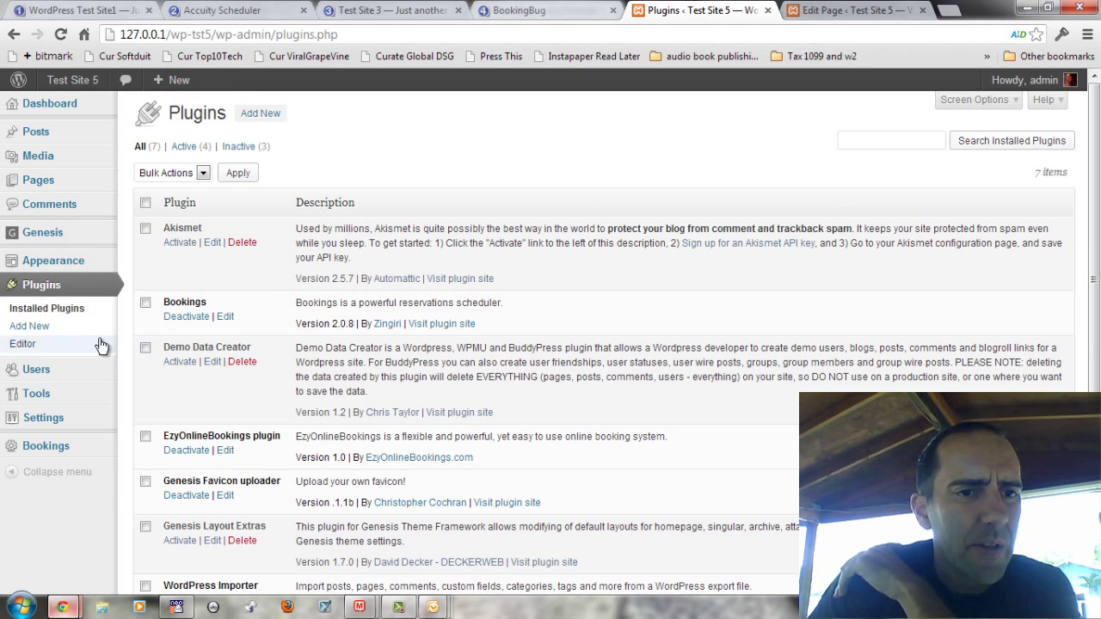
Step: In Appearance > Widgets, drag the EzyOnlineBookings widget into the Primary Sidebar above Tag Cloud
mouse_move(74, 266)
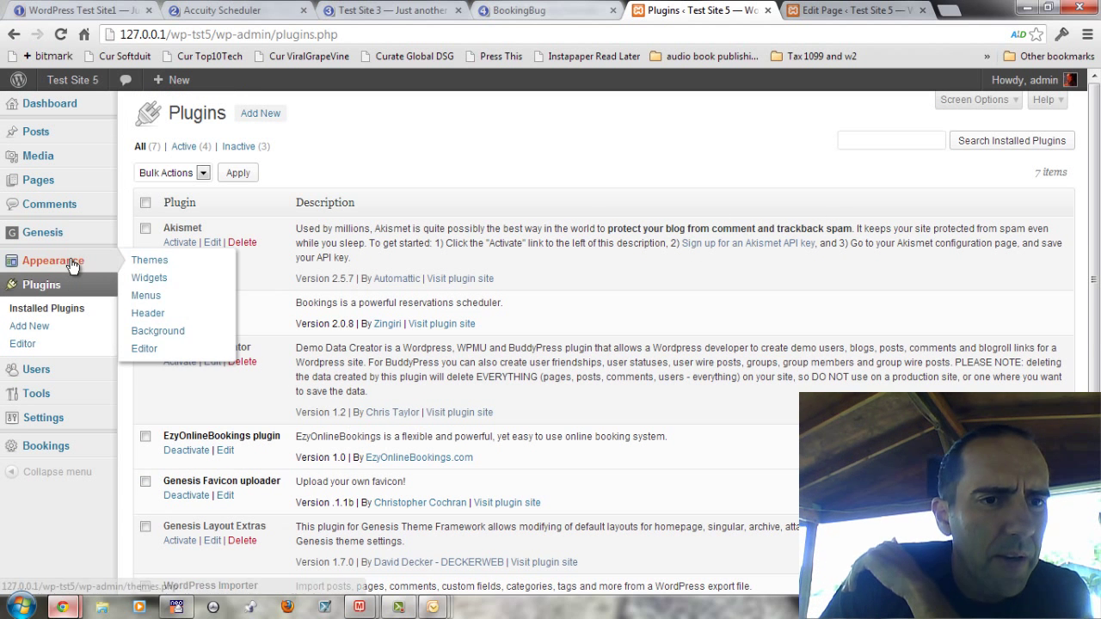
left_click(149, 278)
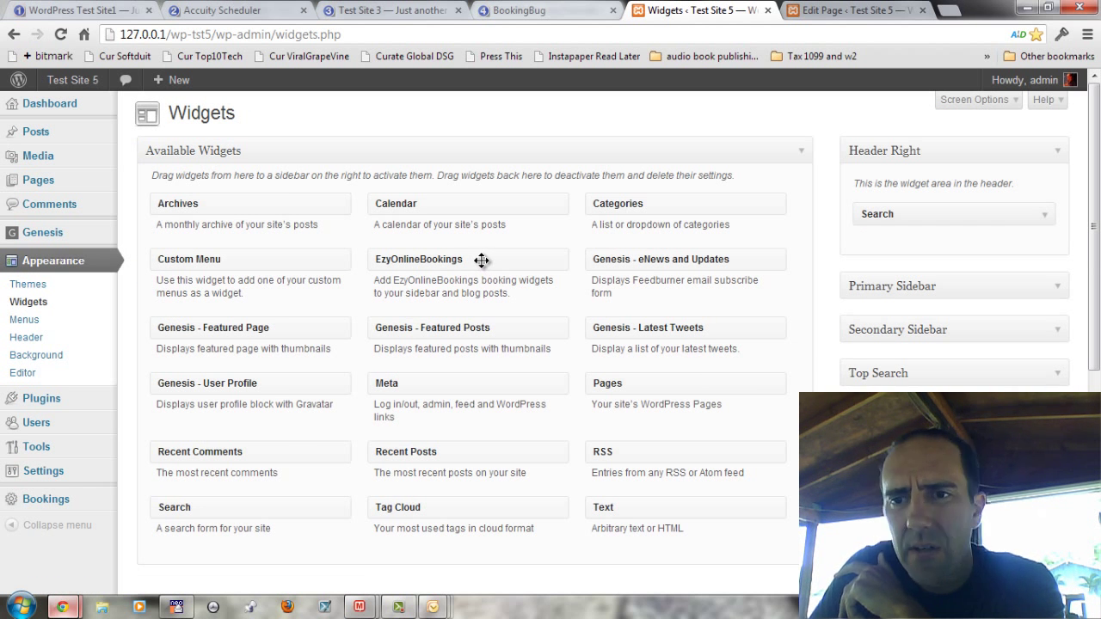
left_click_drag(482, 261, 389, 262)
left_click(1056, 287)
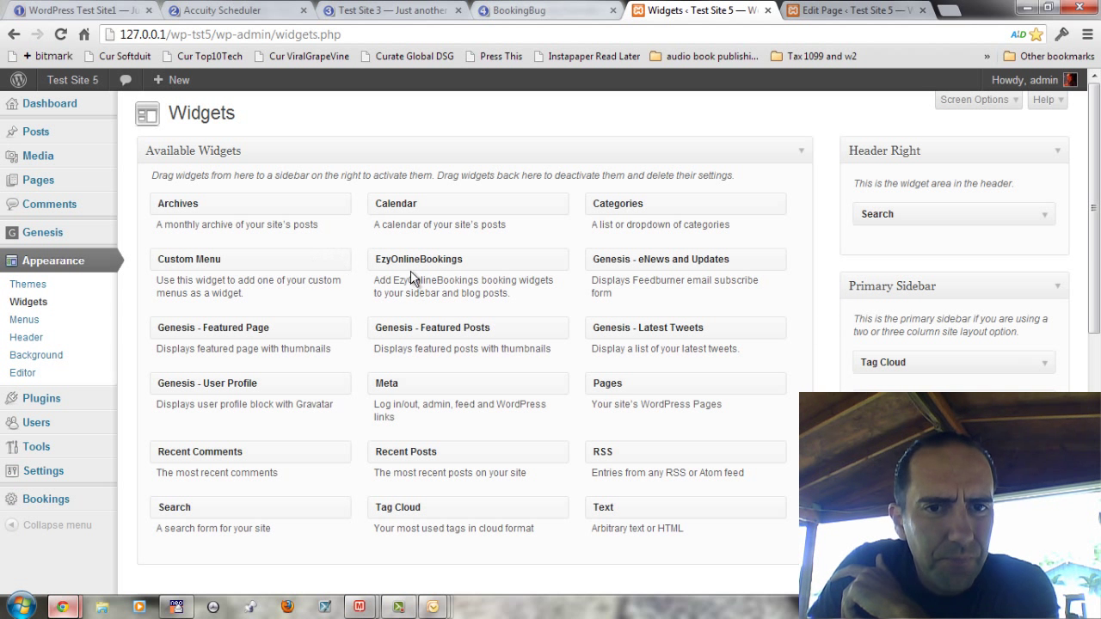
left_click_drag(420, 258, 946, 387)
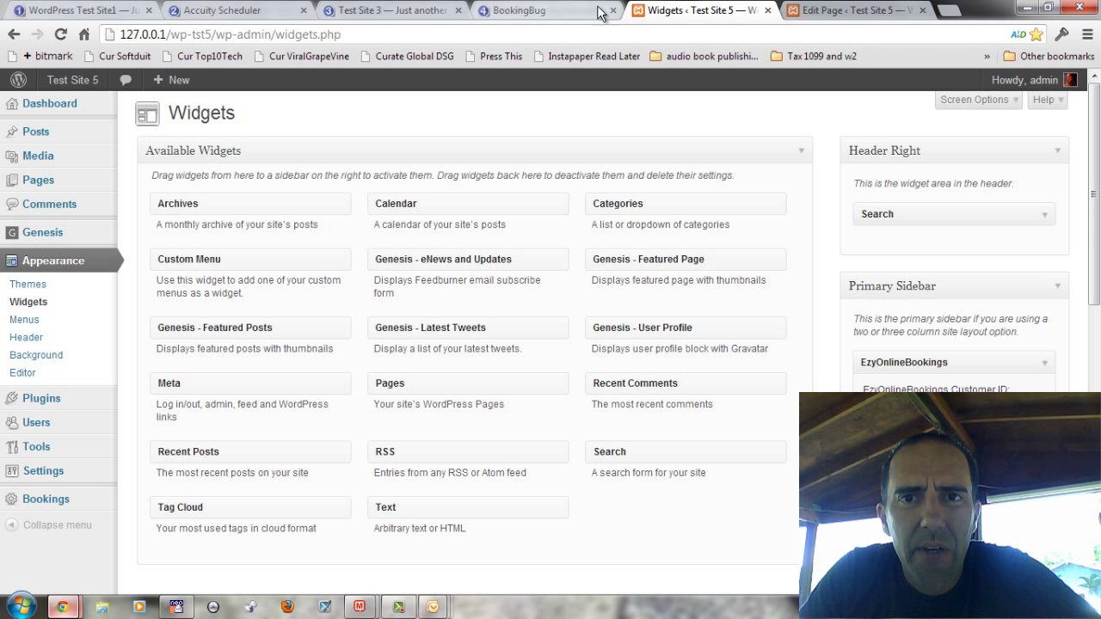
Step: Open the live EzyOnlineBookings page in a new tab and try its Book Now button
left_click(882, 11)
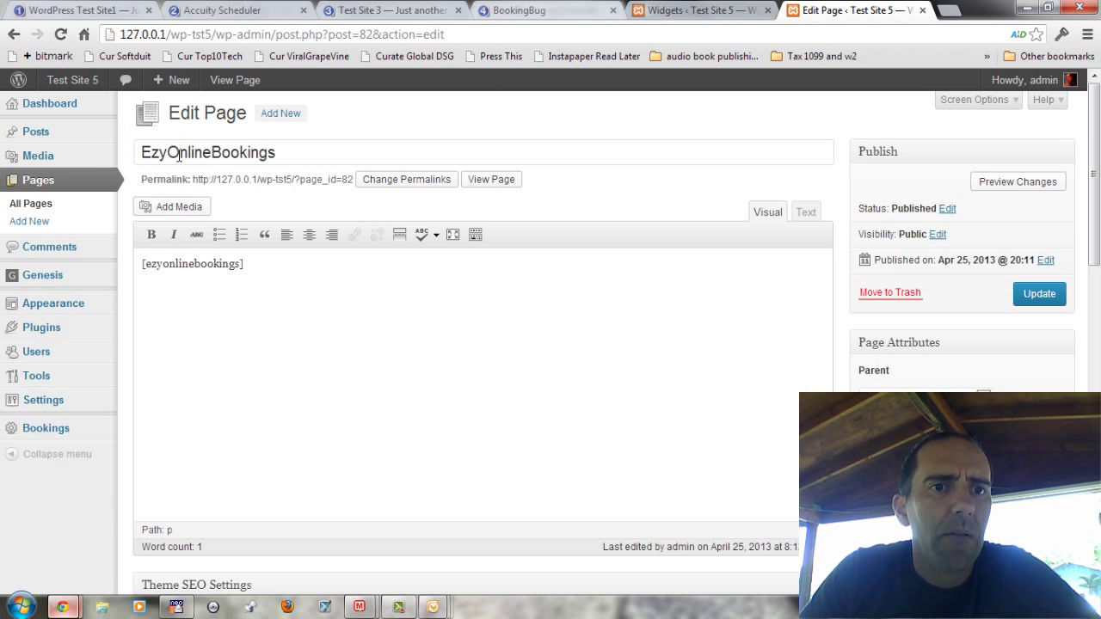
right_click(476, 180)
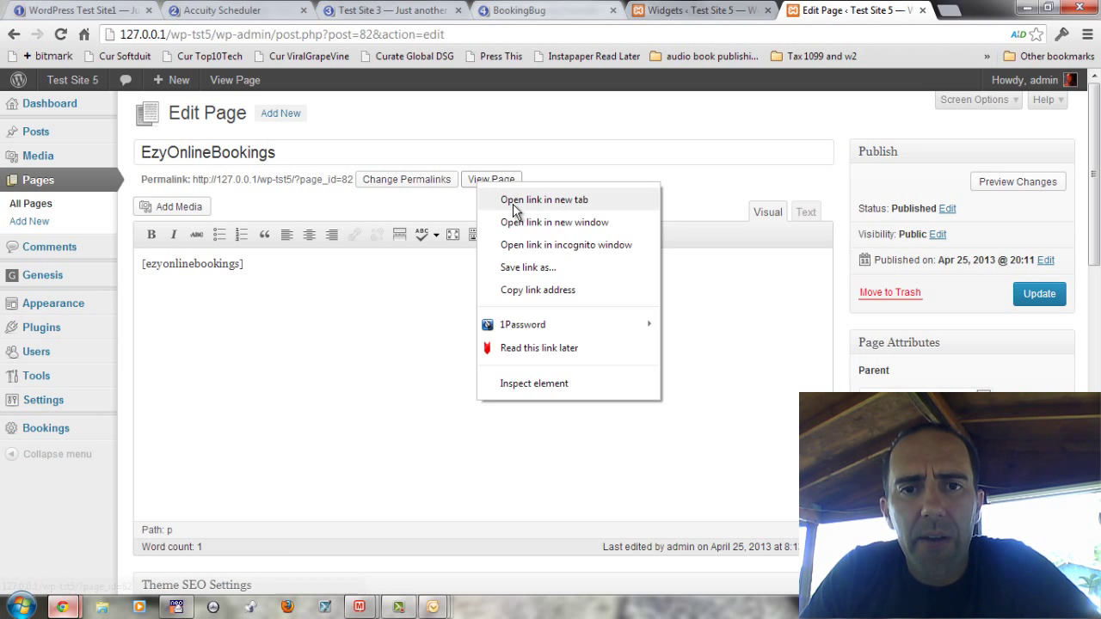
left_click(513, 198)
left_click(899, 11)
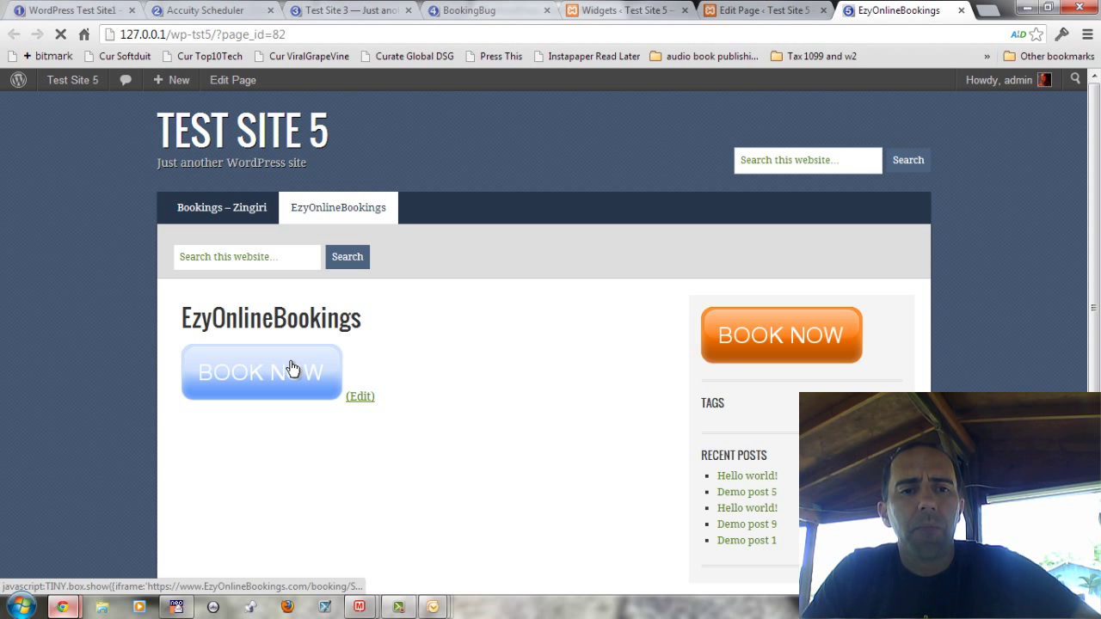
left_click(331, 386)
Step: Browse the home page and Demo page 6 to check the sidebar Book Now, then return
left_click(261, 140)
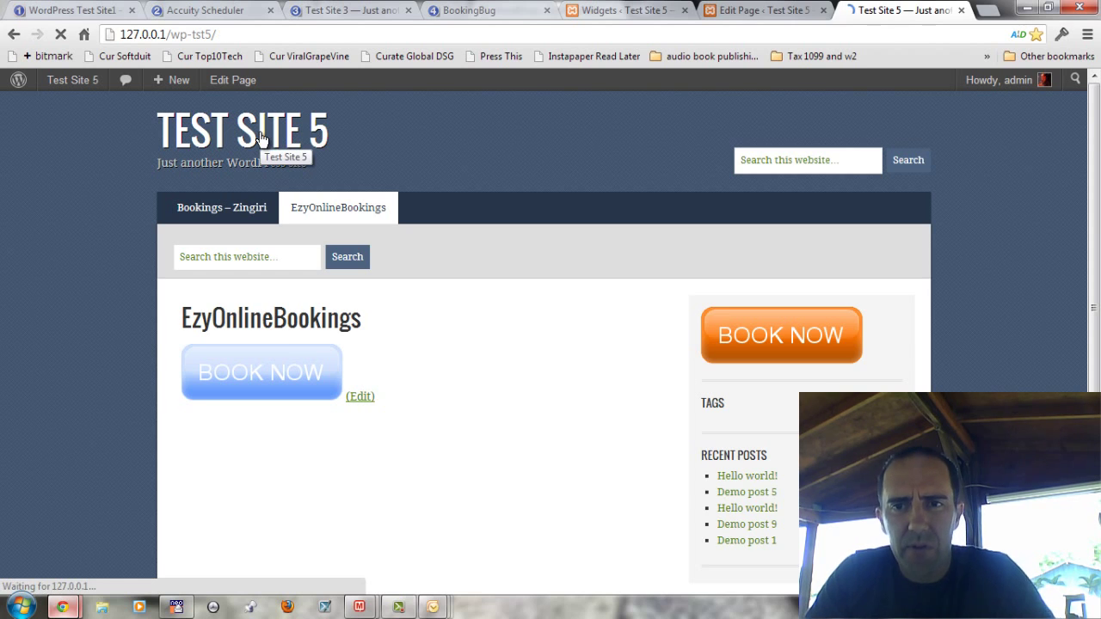
scroll(344, 259, "down", 3)
scroll(353, 344, "up", 3)
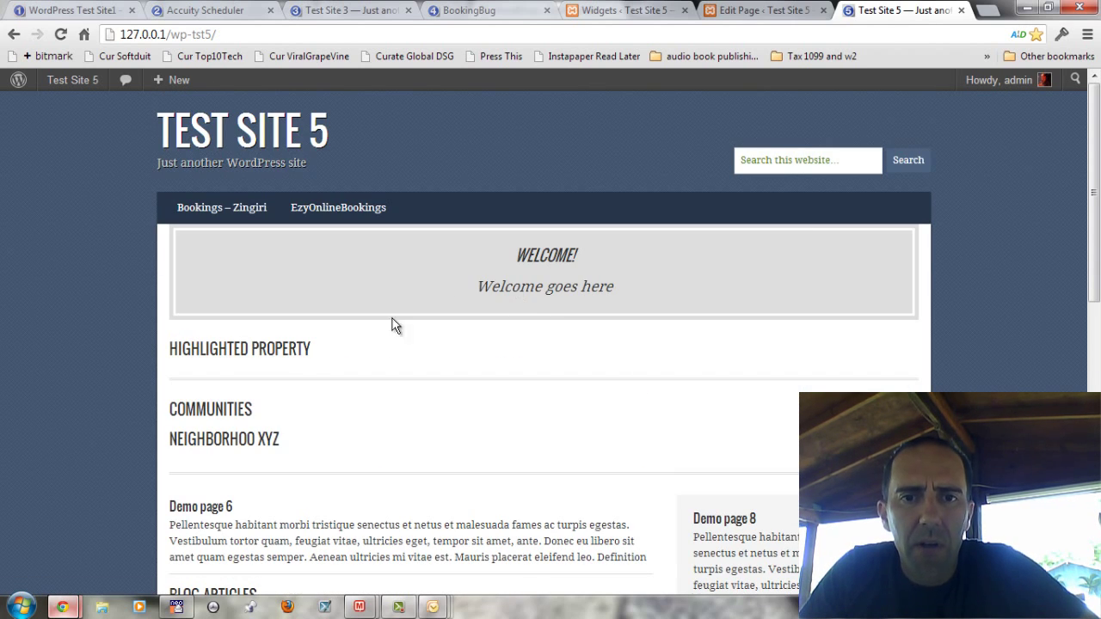
left_click(206, 507)
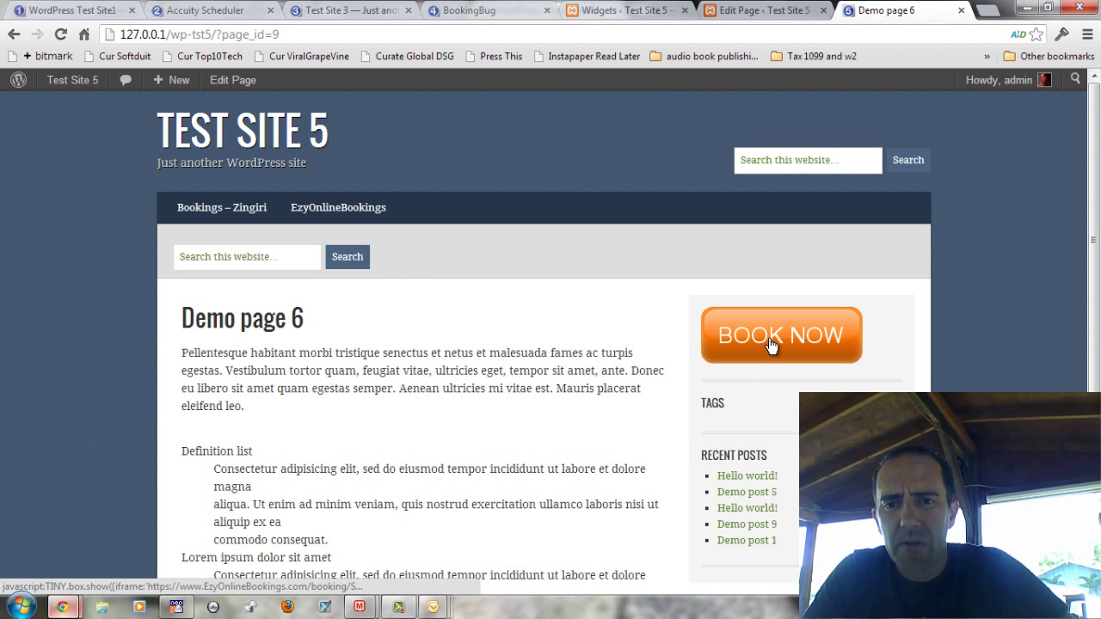
left_click(315, 217)
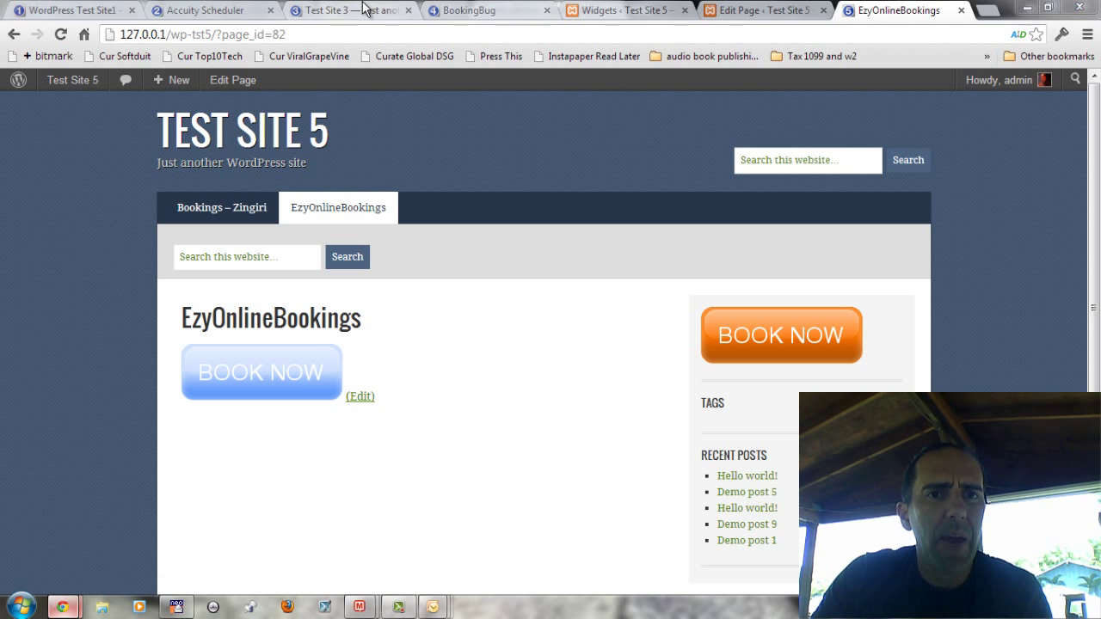
Step: Open the Book Now calendar popup, move it to the week of Apr 29 – May 5, then close it
key("alt+Tab")
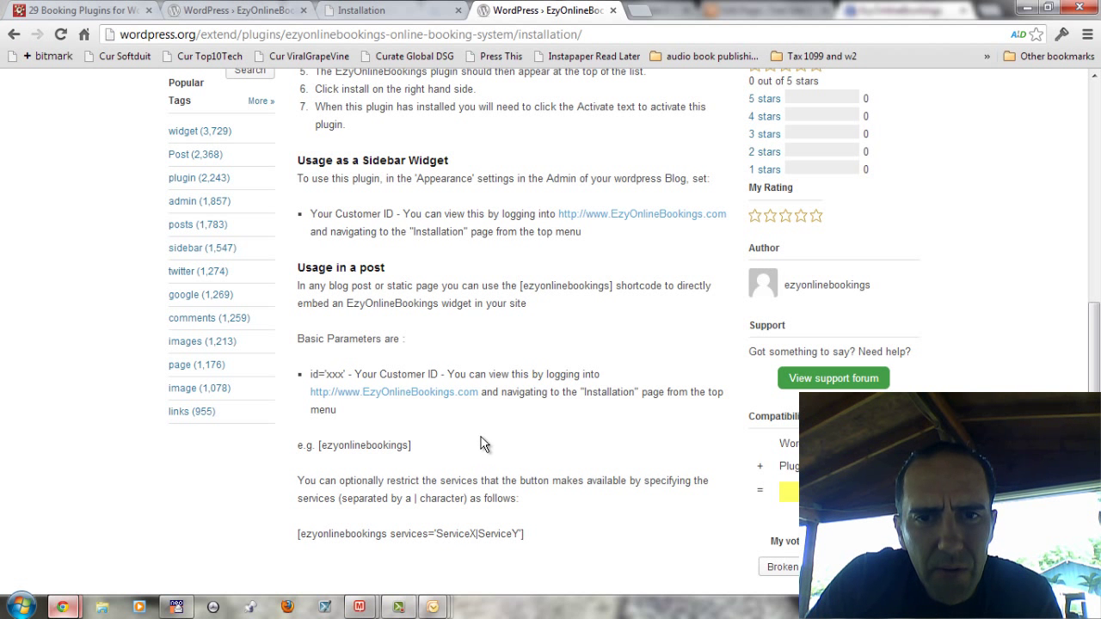
scroll(542, 423, "up", 1)
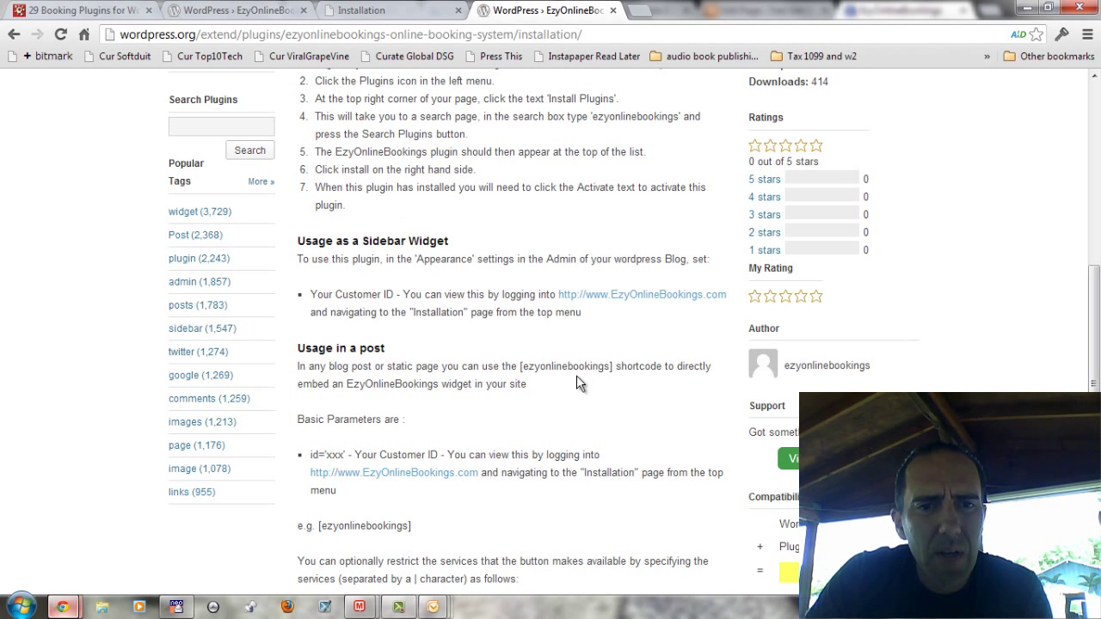
key("alt+Tab")
left_click(747, 346)
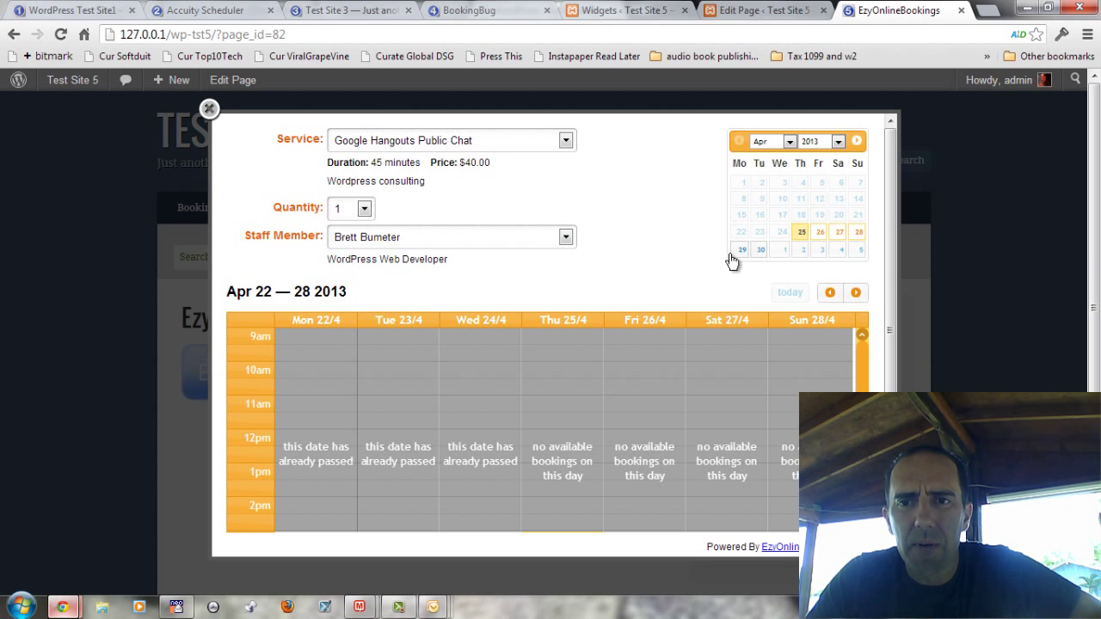
left_click(782, 253)
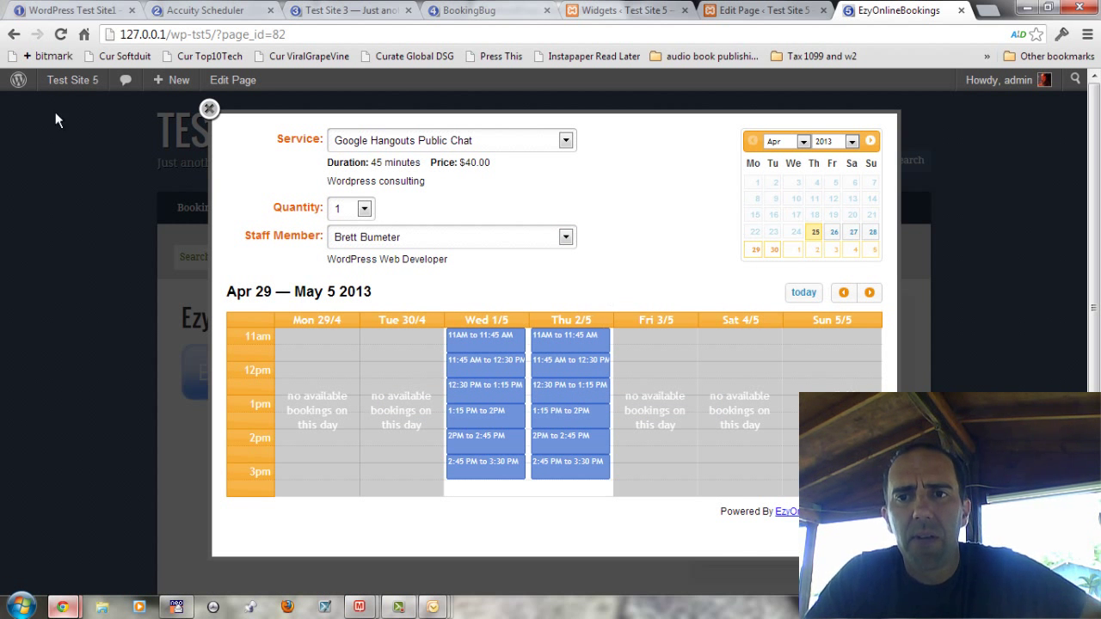
left_click(209, 110)
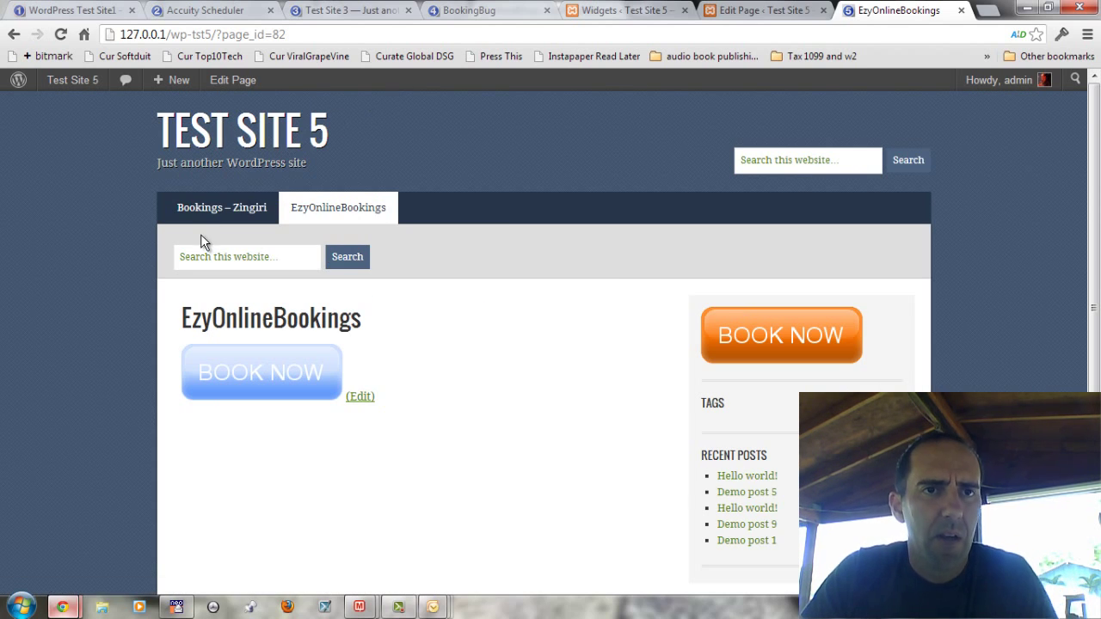
key("alt+Tab")
Step: Open the EzyOnlineBookings home page from the Installation page's logo in a new tab
left_click(366, 12)
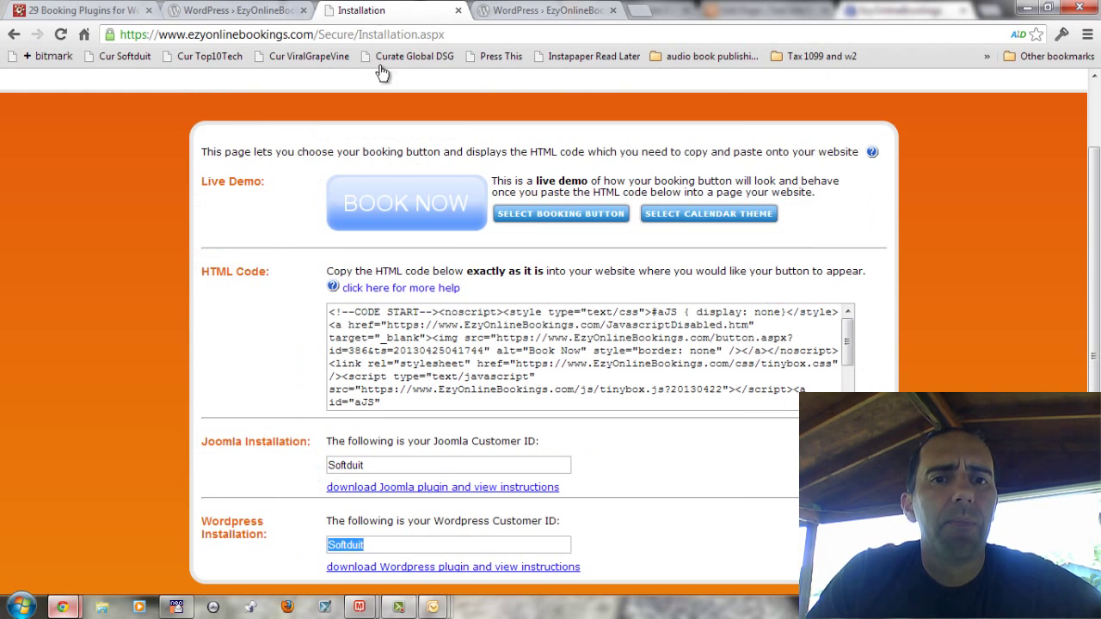
scroll(685, 355, "up", 1)
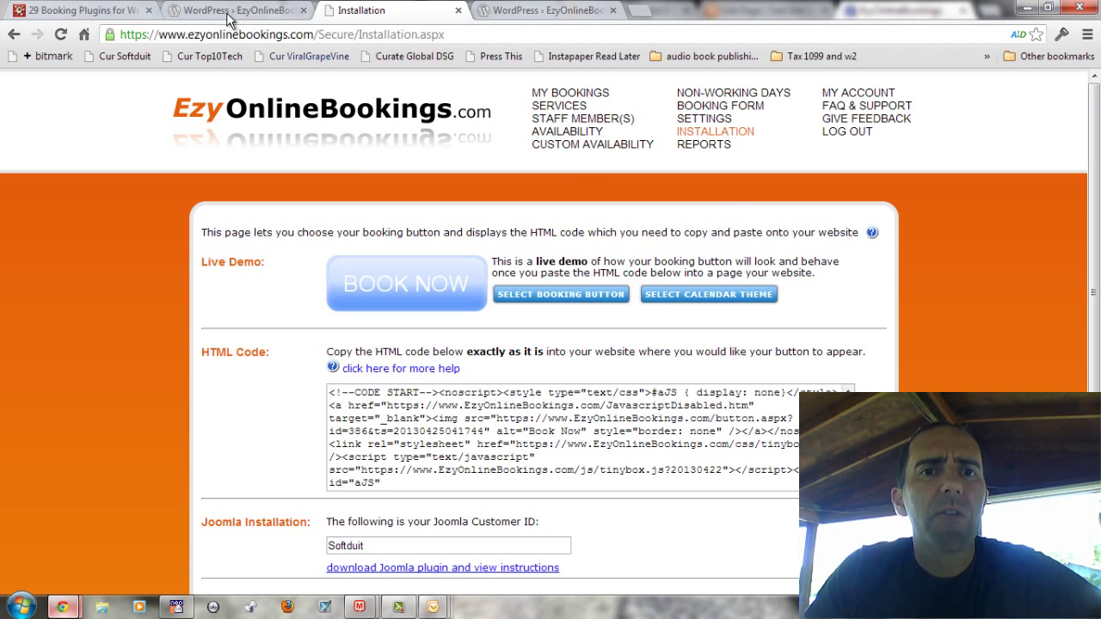
right_click(228, 112)
left_click(266, 132)
left_click(737, 10)
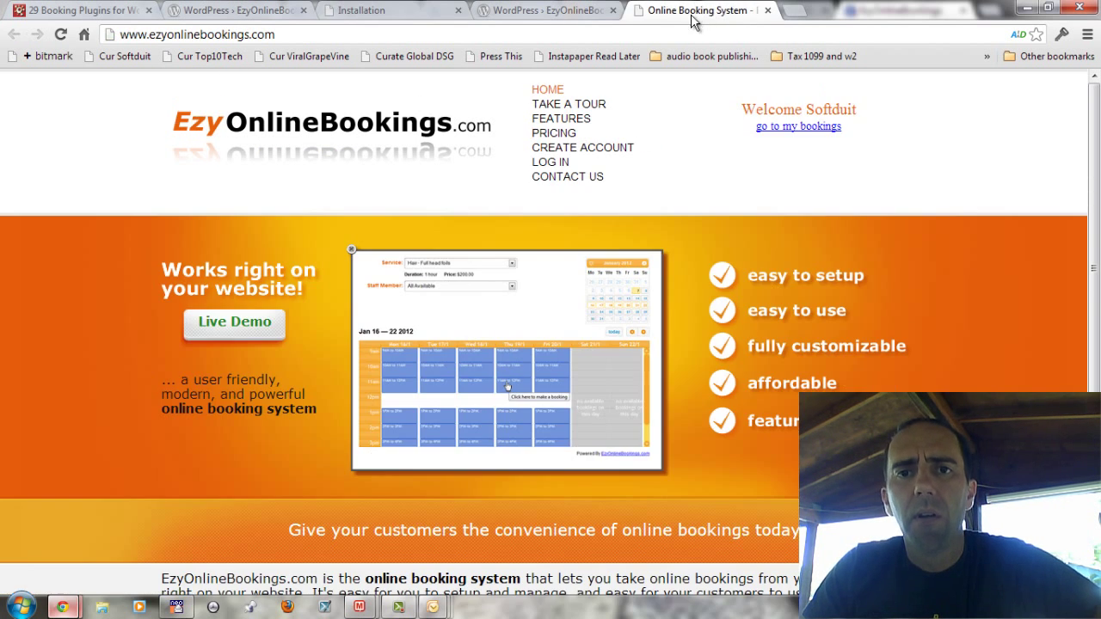
Step: Review the Pricing page: US$99 for the first year, then US$29 yearly
left_click(559, 137)
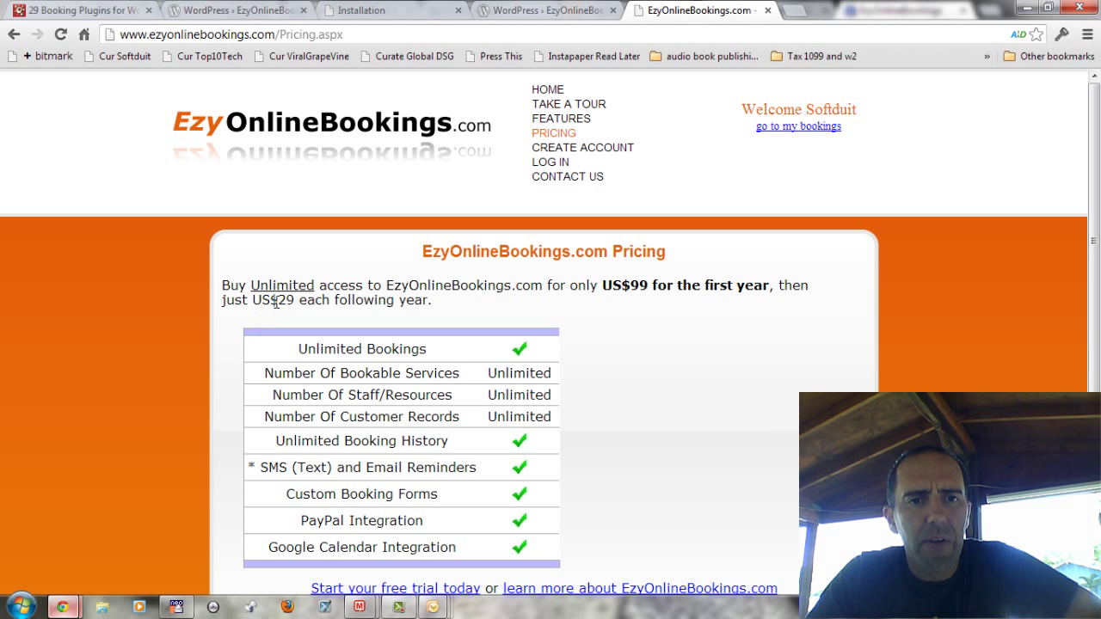
left_click_drag(276, 301, 397, 318)
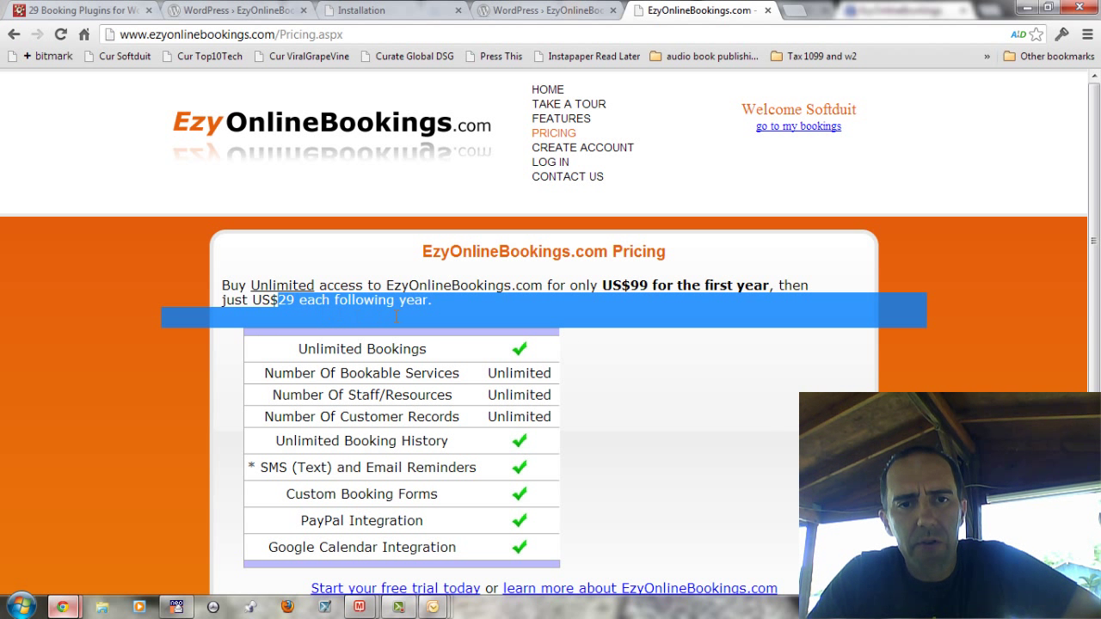
left_click(545, 301)
scroll(702, 318, "down", 2)
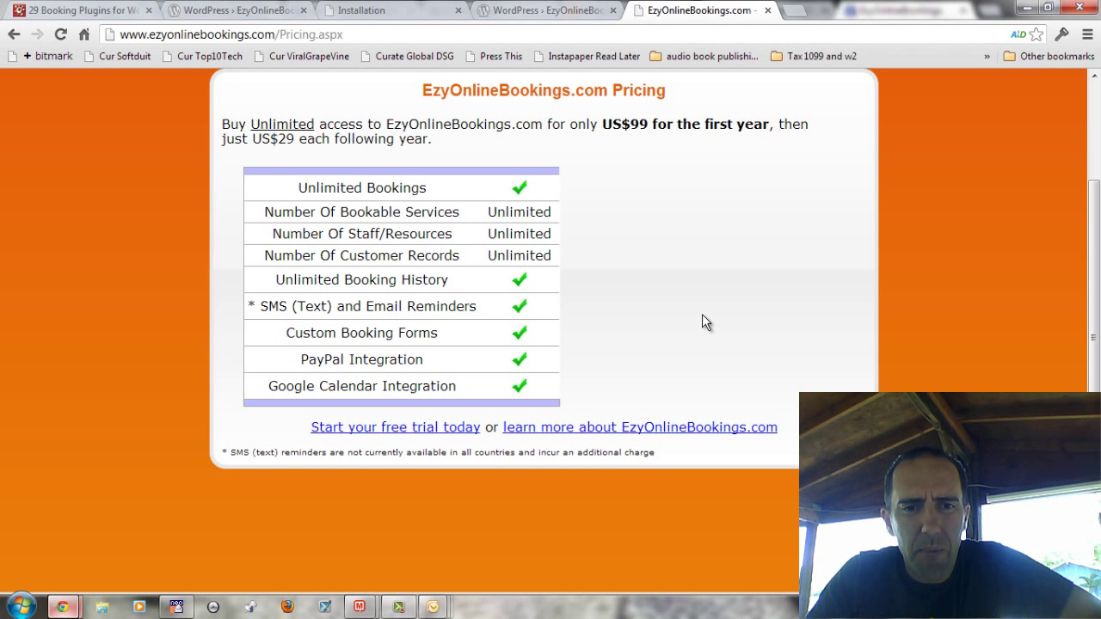
scroll(702, 314, "up", 1)
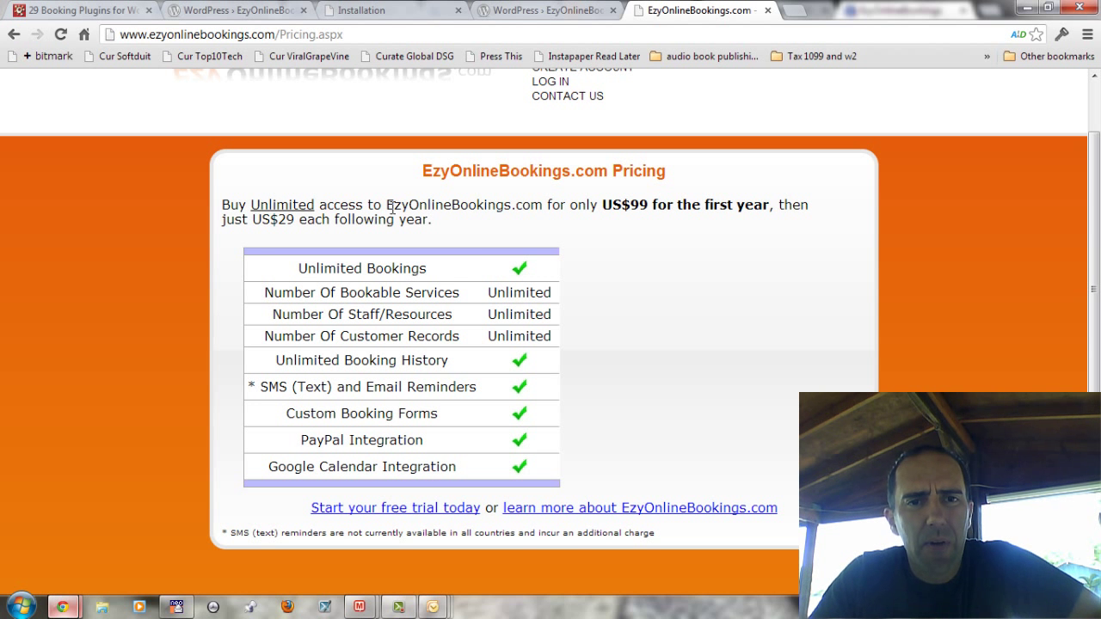
scroll(590, 268, "up", 1)
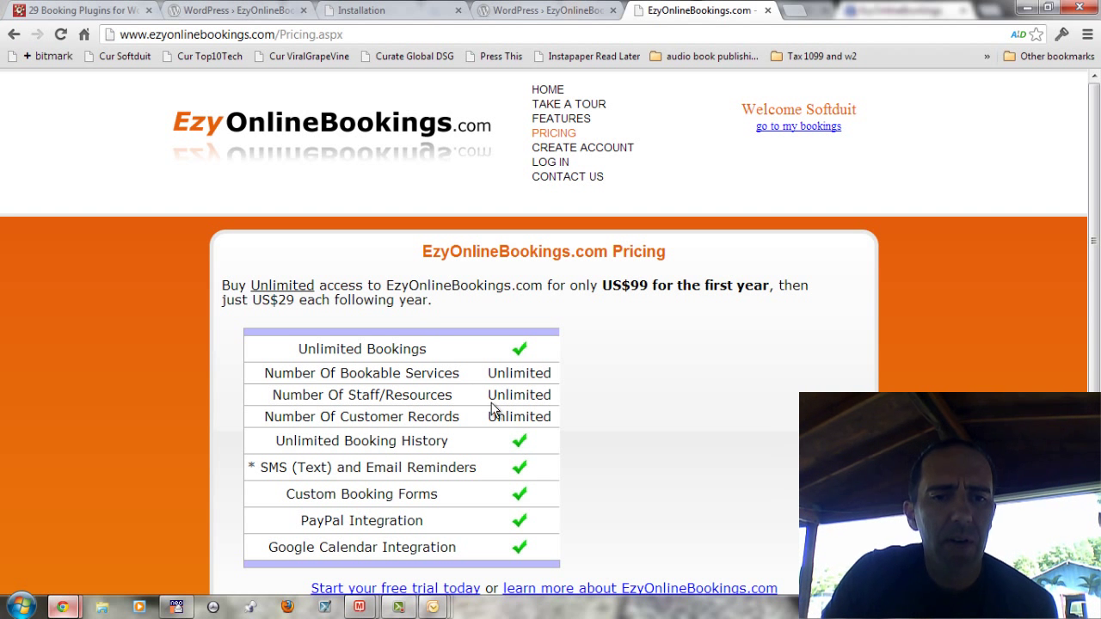
scroll(516, 423, "down", 3)
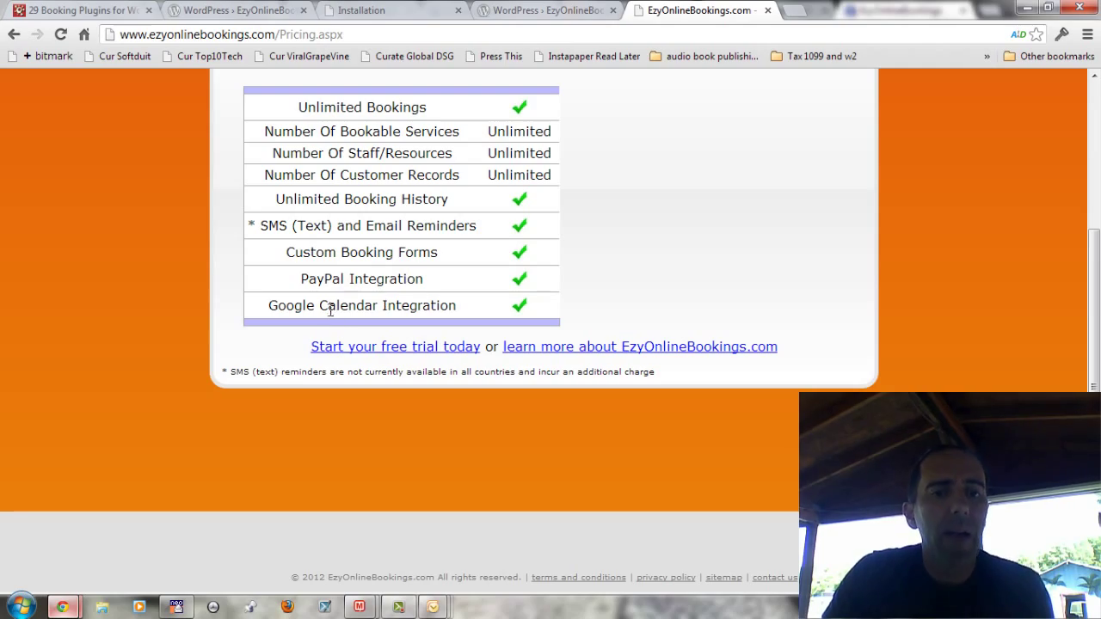